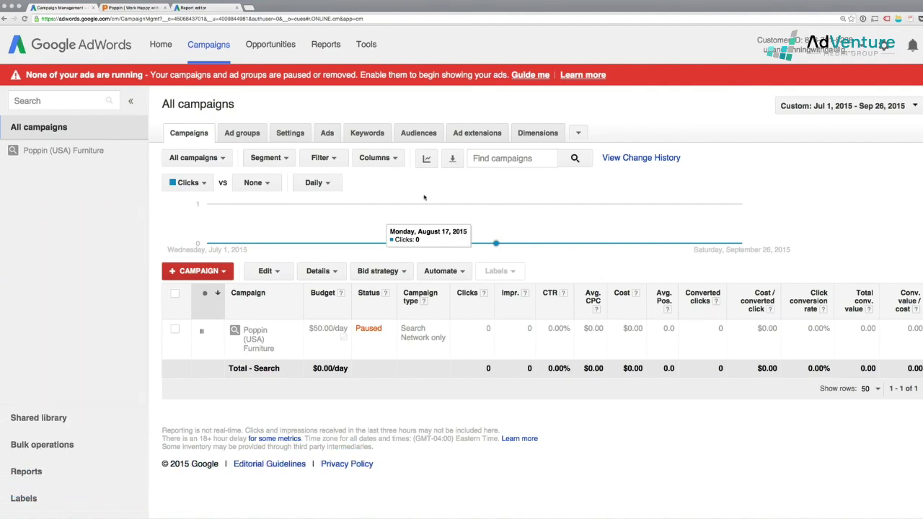
Open the Poppin (USA) Furniture campaign from the sidebar to list its ad groups
click(95, 157)
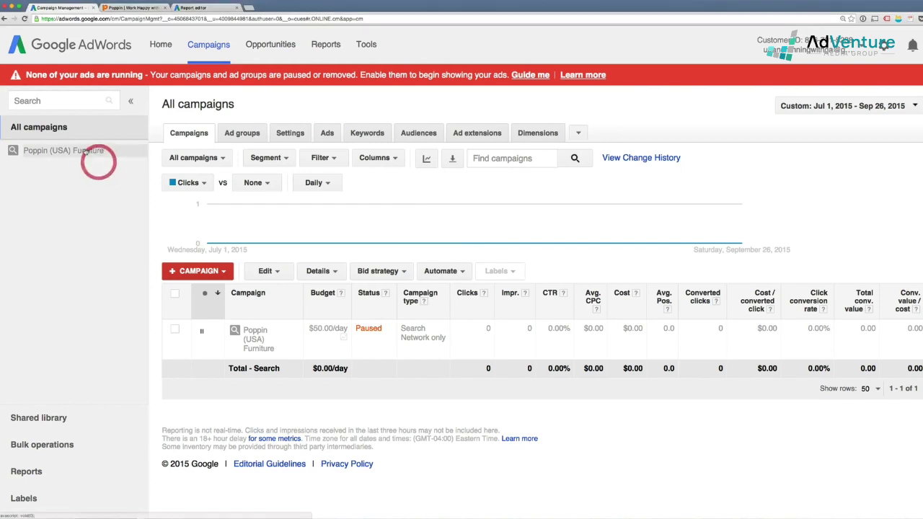
click(80, 152)
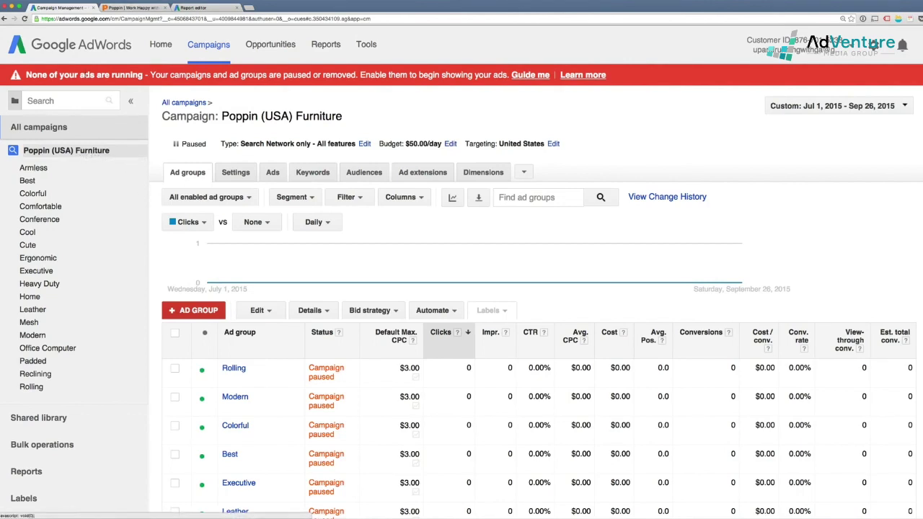
Zoom in on poppin.com, view the Desk Chairs furniture page, then return to AdWords
click(129, 9)
mouse_move(371, 132)
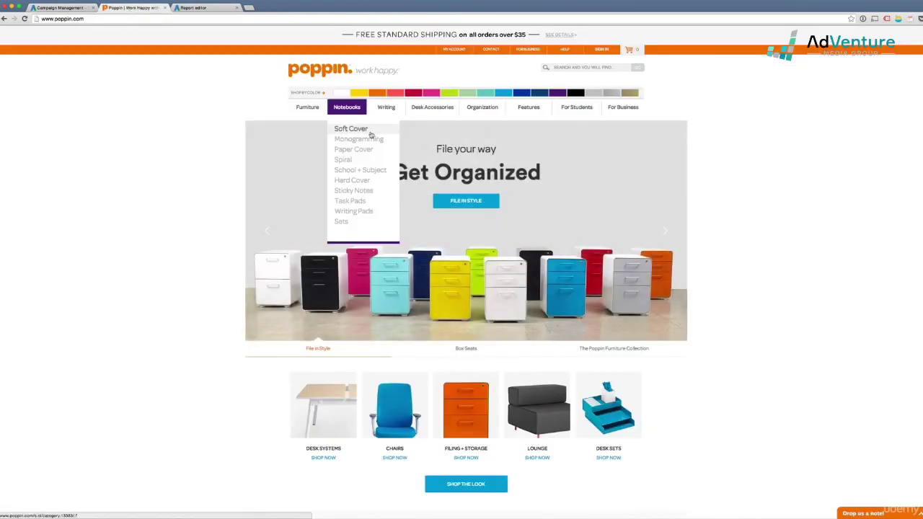
key(super+equal)
key(super+equal)
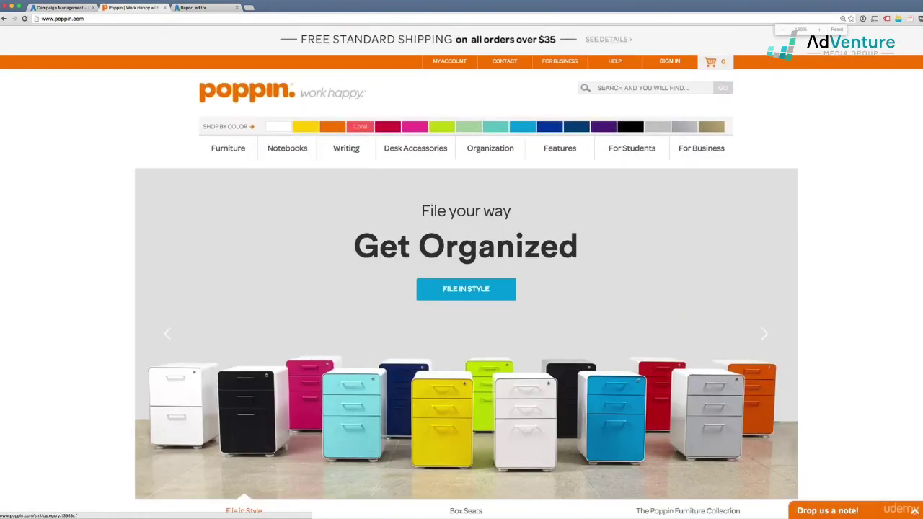
mouse_move(234, 151)
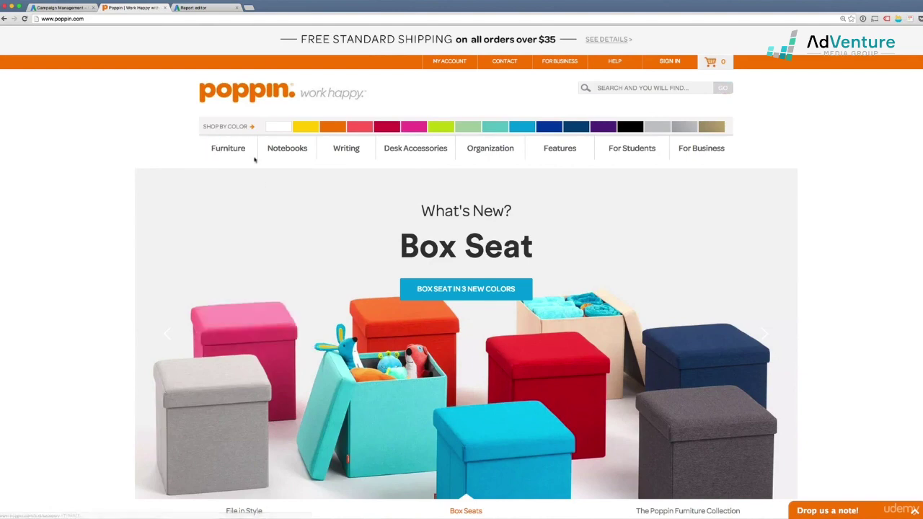
click(249, 211)
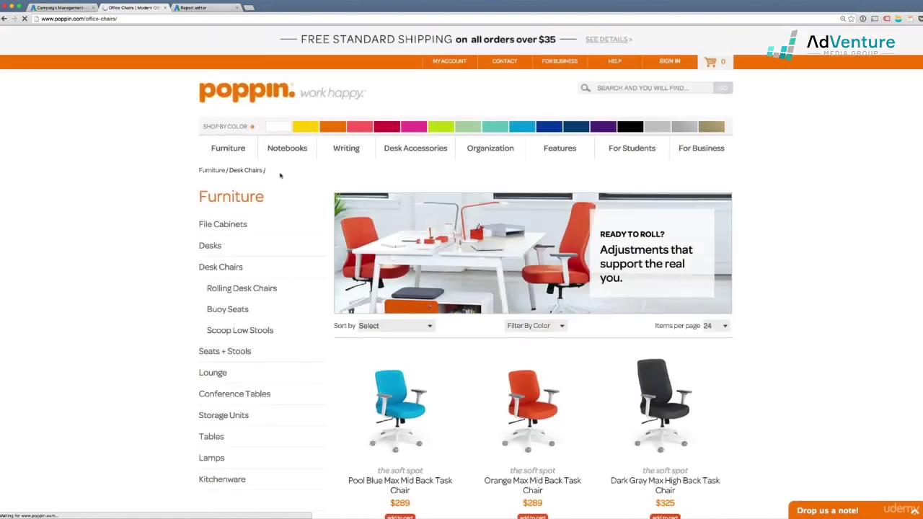
click(62, 8)
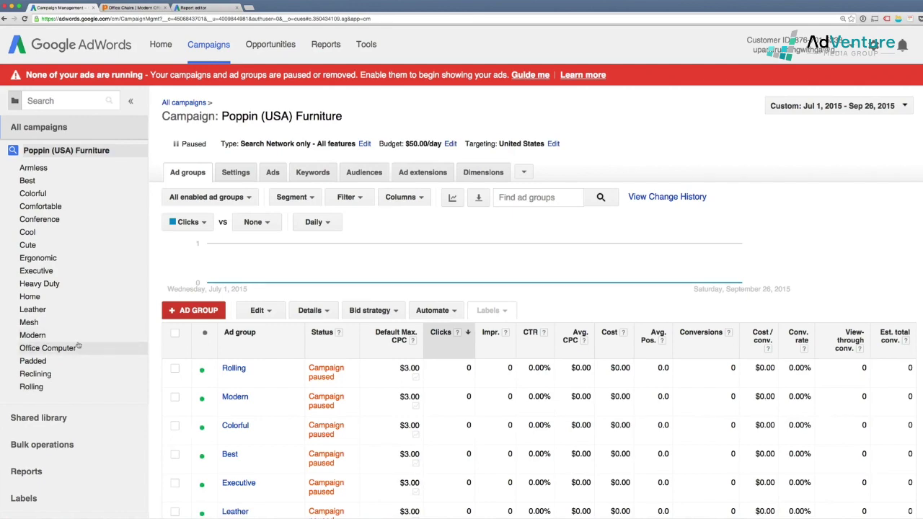
Scroll through the Poppin (USA) Furniture ad groups table to review them
scroll(308, 419, down, 4)
scroll(308, 419, up, 4)
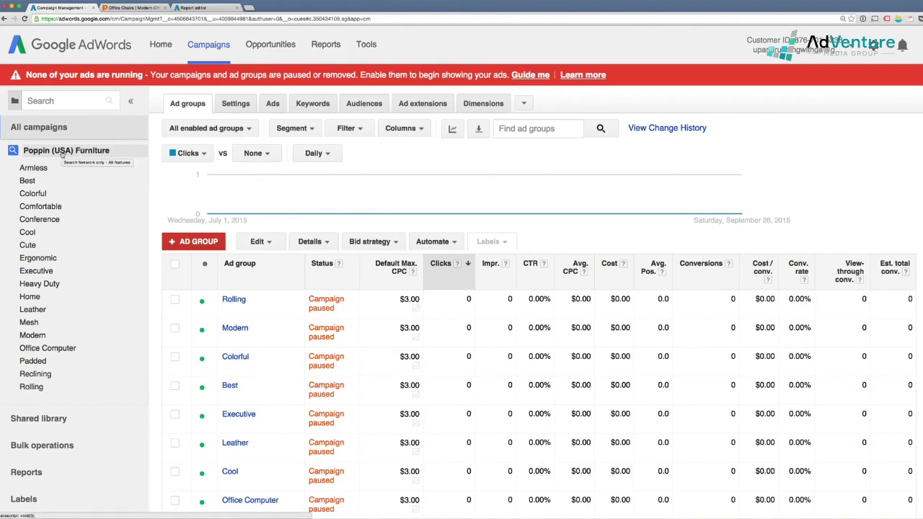
Switch to poppin.com and browse the File Cabinets product range
click(124, 8)
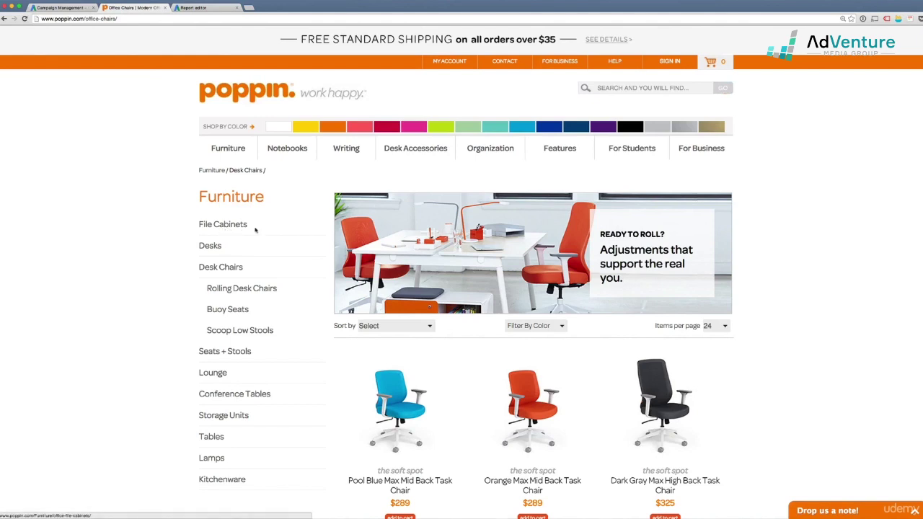
click(234, 224)
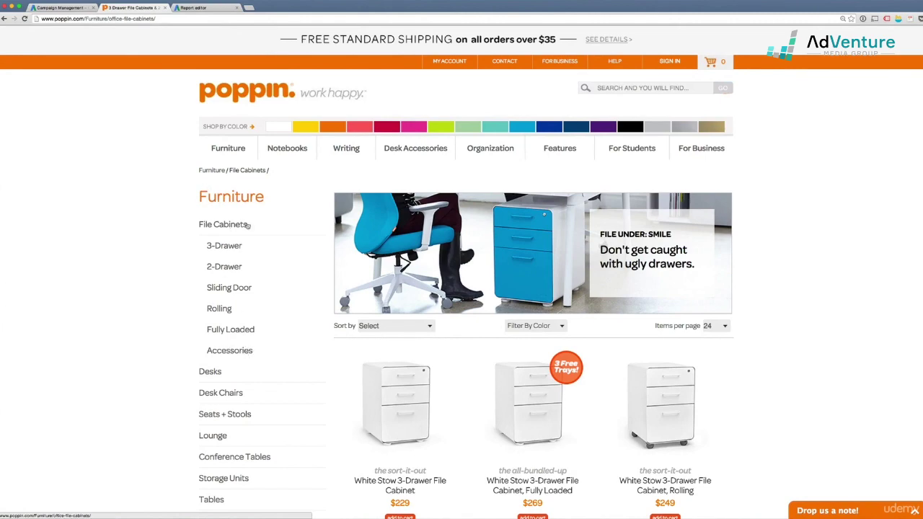
scroll(505, 339, down, 3)
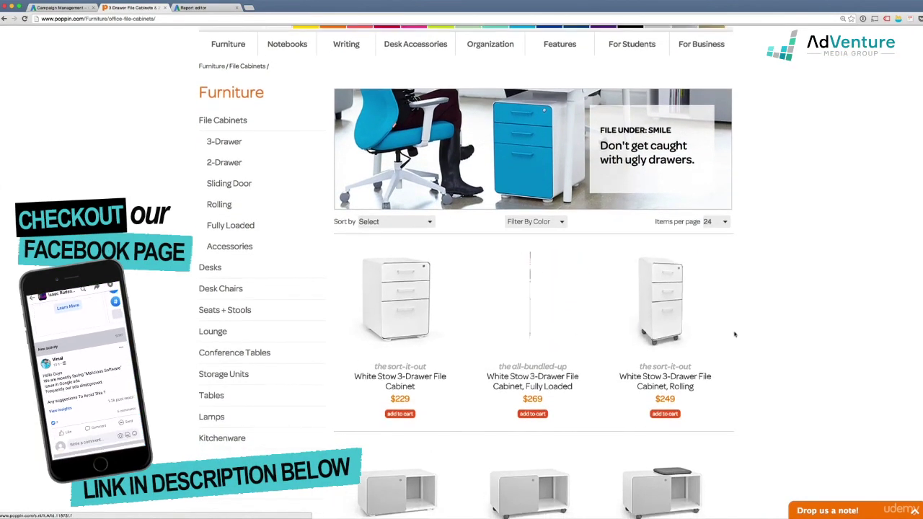
scroll(750, 339, down, 4)
scroll(758, 344, up, 5)
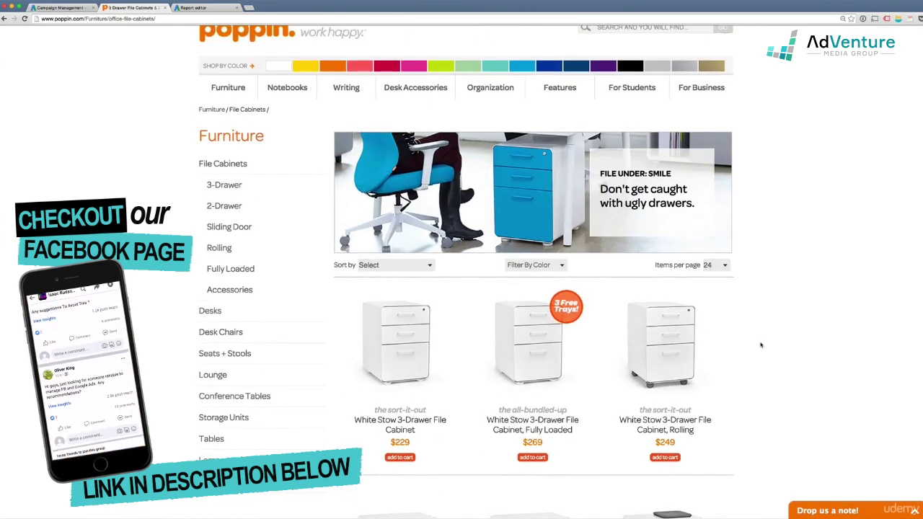
scroll(501, 269, down, 1)
scroll(339, 228, up, 2)
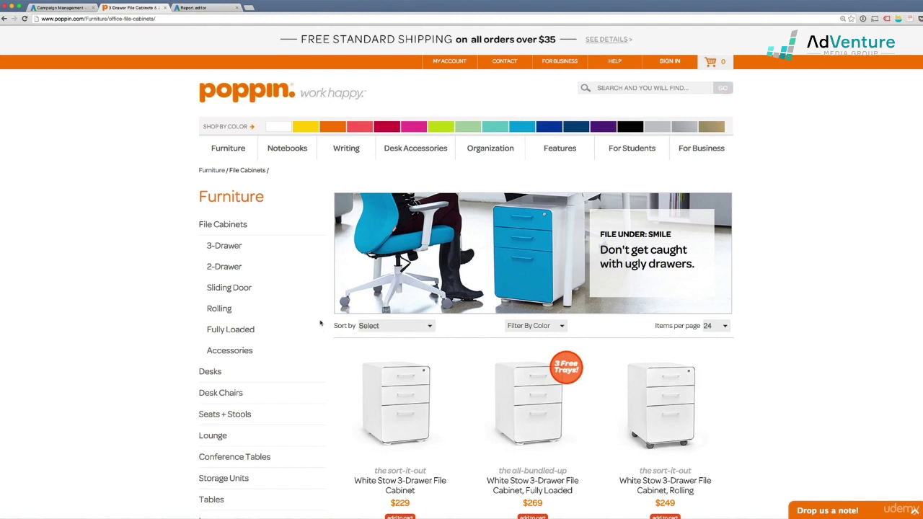
scroll(318, 320, down, 1)
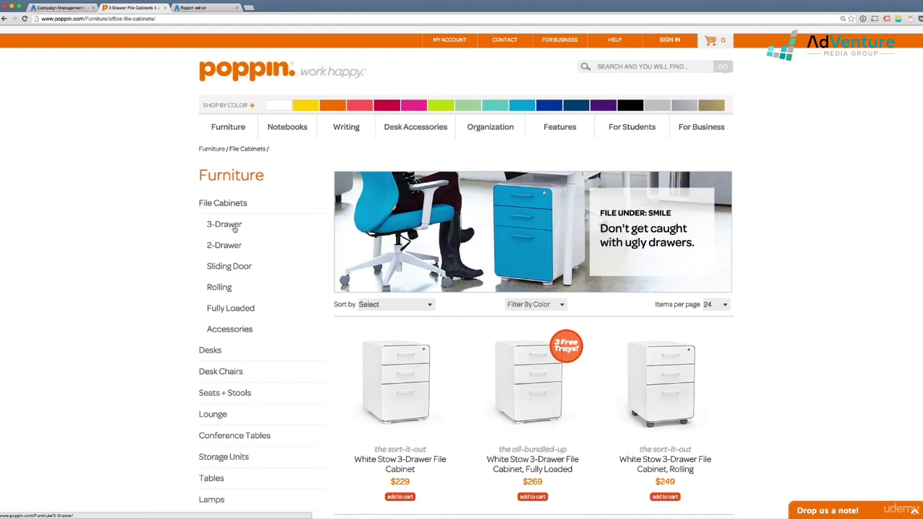
Look over the Rolling file cabinets page, then return to the AdWords ad groups list
click(221, 288)
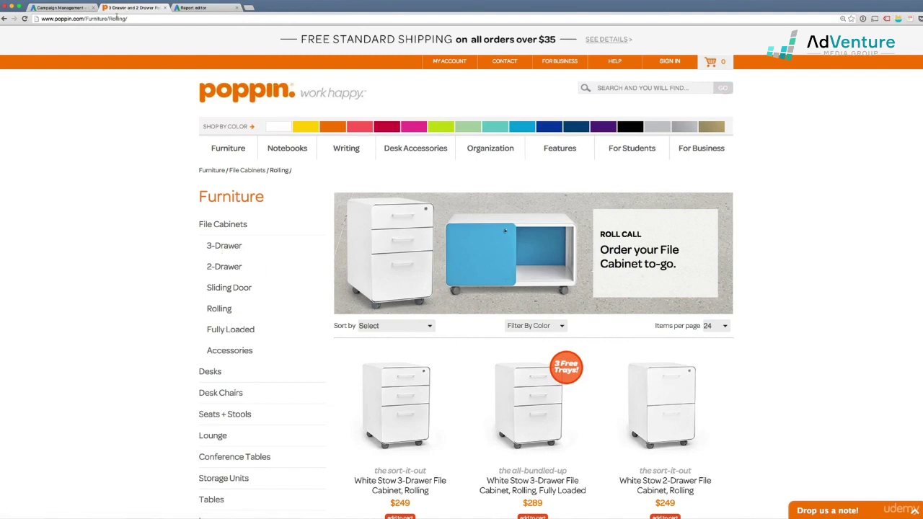
scroll(364, 441, down, 1)
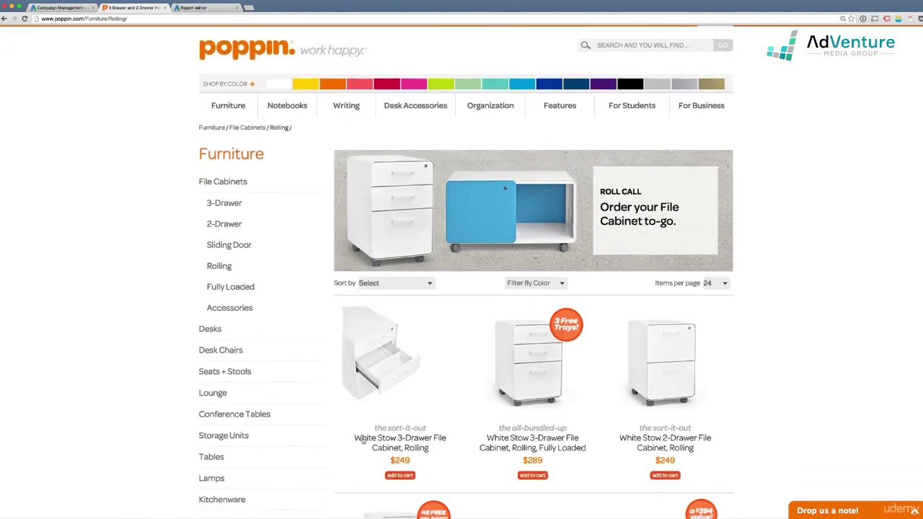
scroll(283, 400, down, 3)
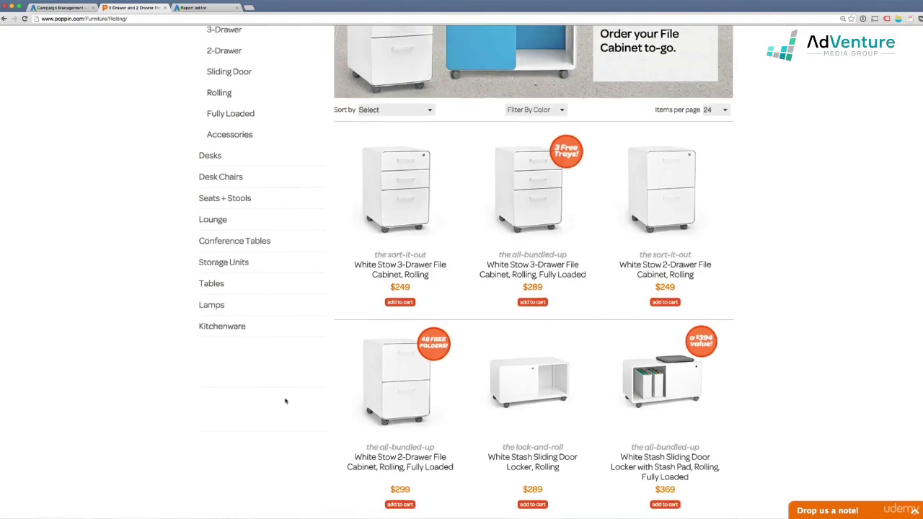
scroll(285, 401, up, 3)
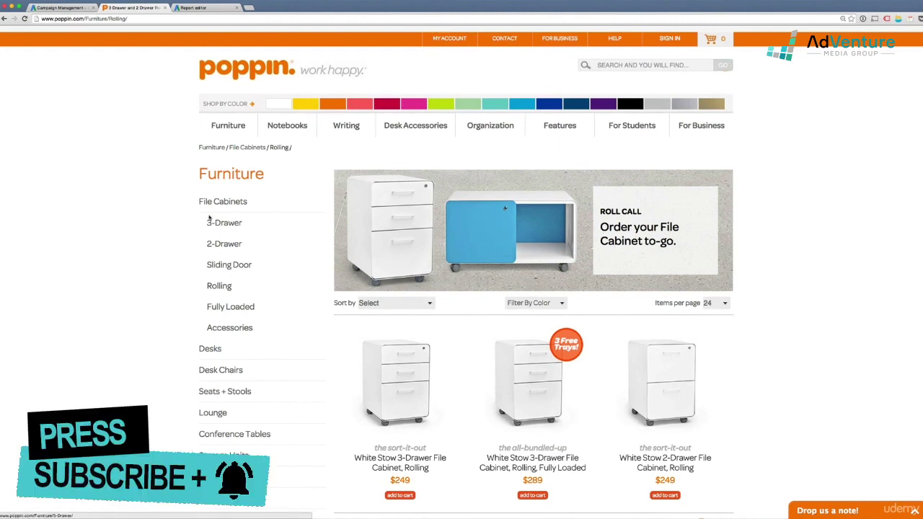
click(50, 8)
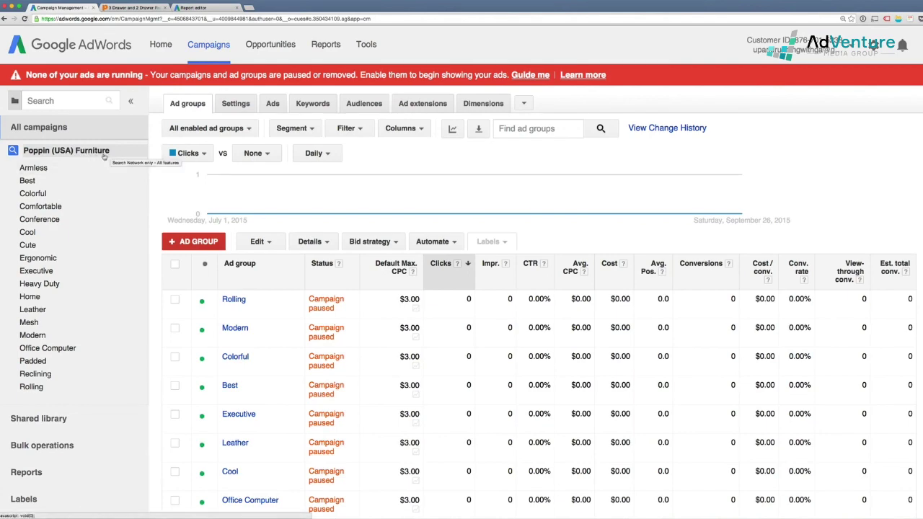
click(65, 128)
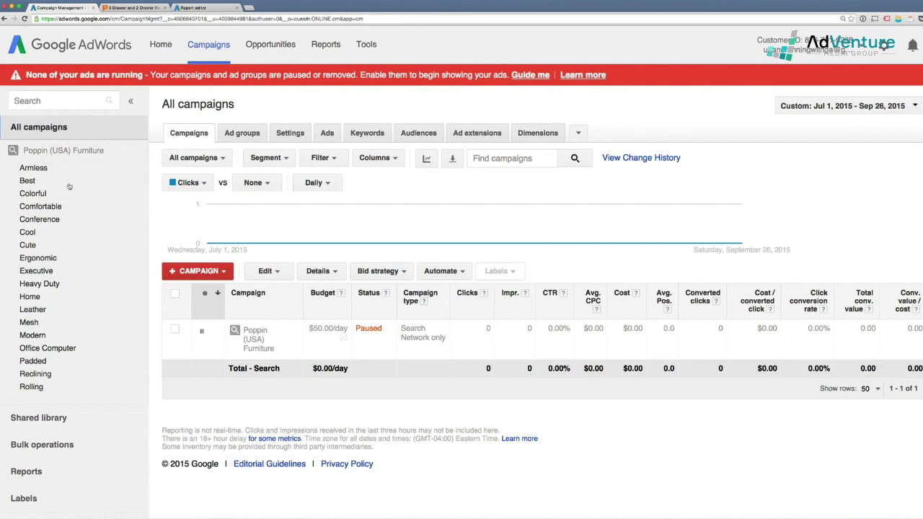
click(36, 129)
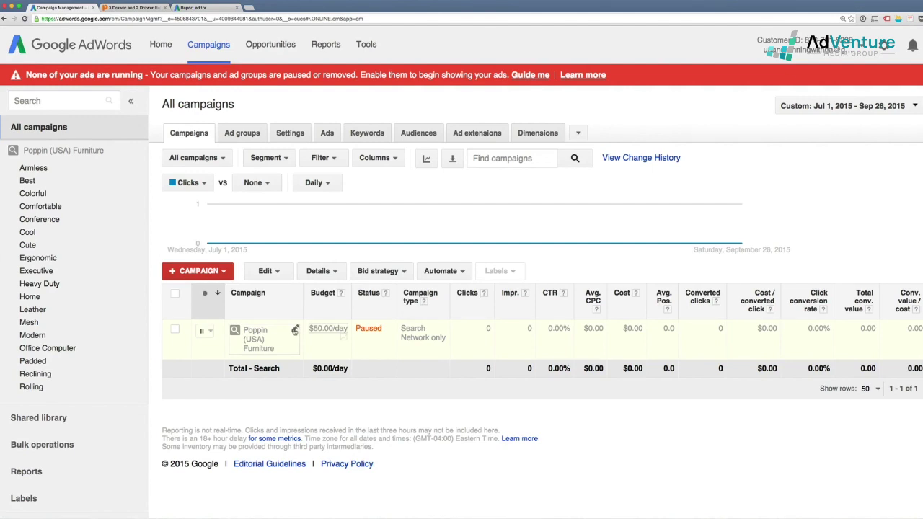
click(295, 330)
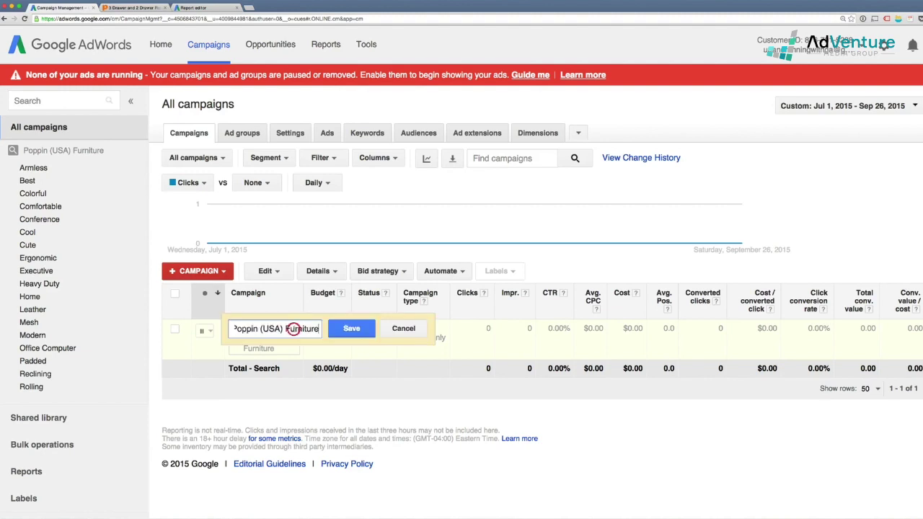
mouse_move(296, 329)
mouse_down()
mouse_move(214, 331)
mouse_move(330, 330)
mouse_up()
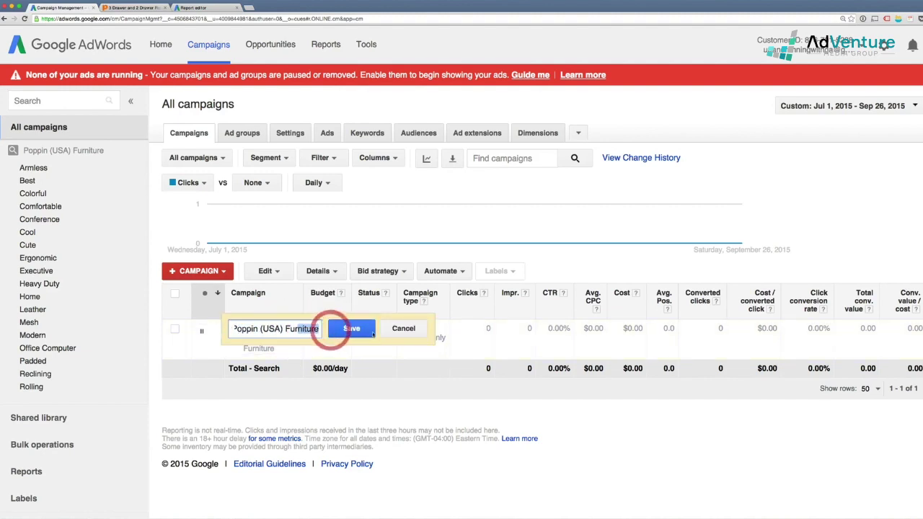
click(395, 330)
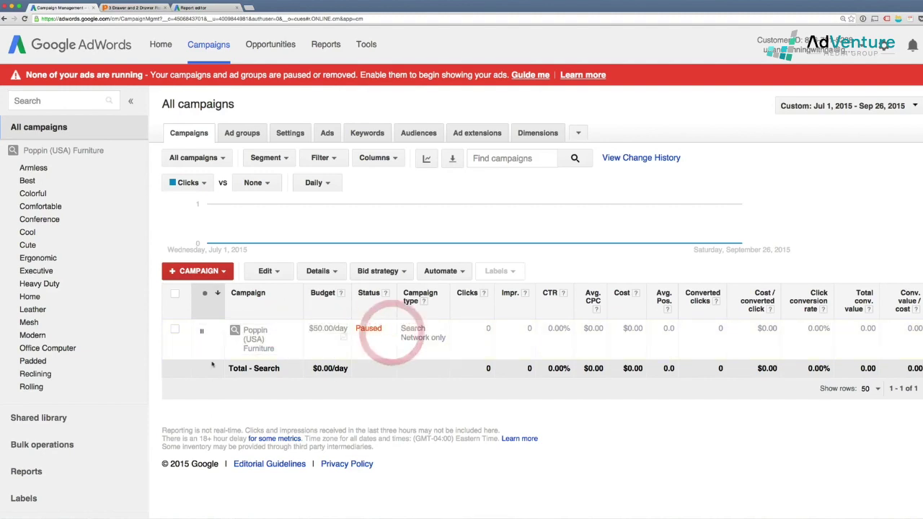
click(249, 347)
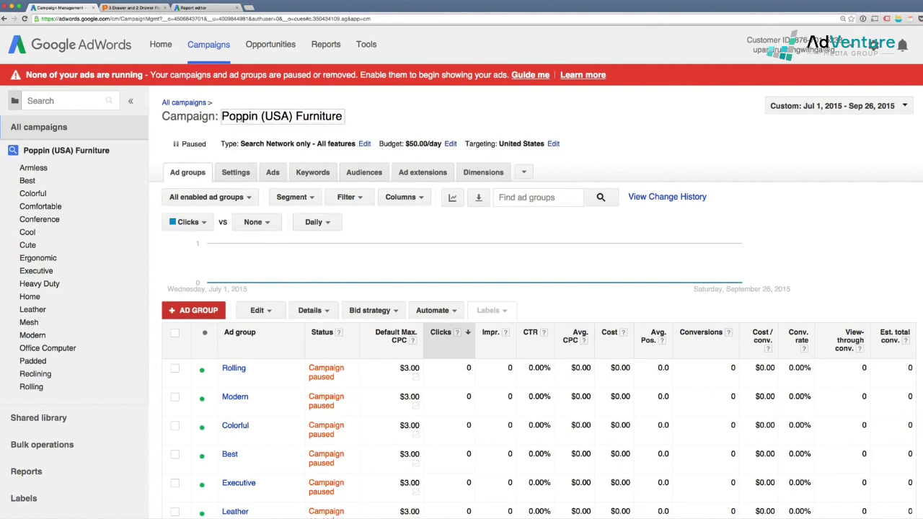
Append '- Chairs' to the campaign name, then switch to the poppin.com store page
click(239, 115)
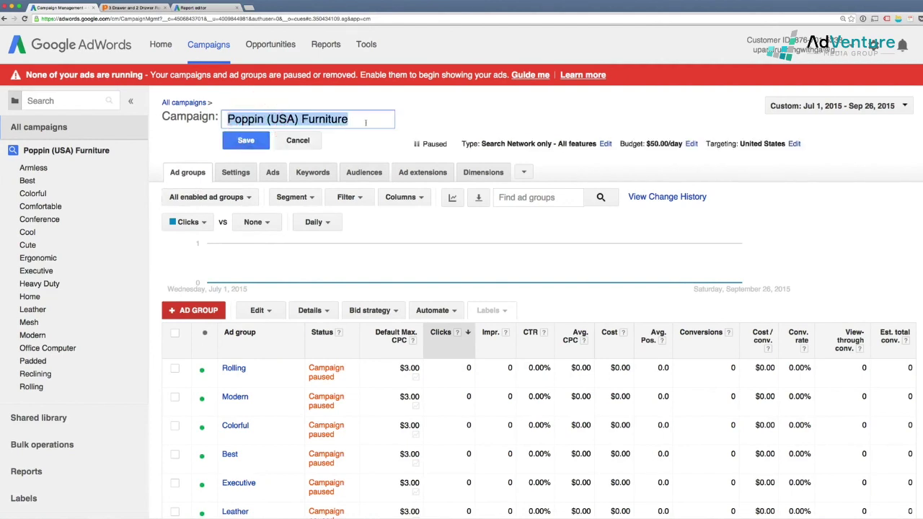
drag(364, 120, 214, 118)
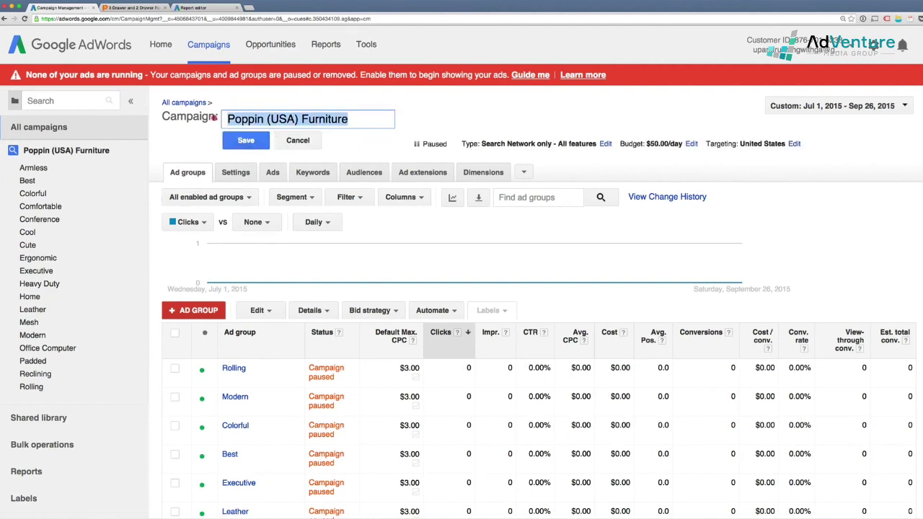
click(359, 120)
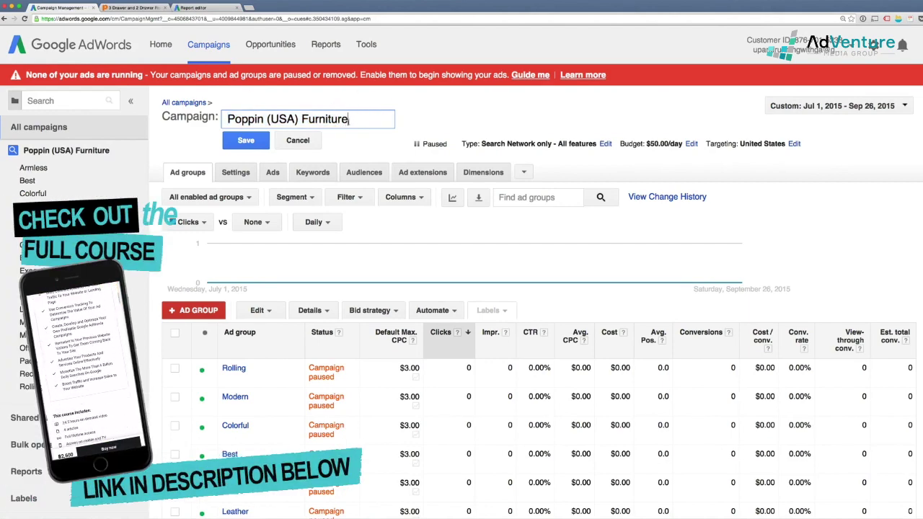
scroll(339, 123, down, 1)
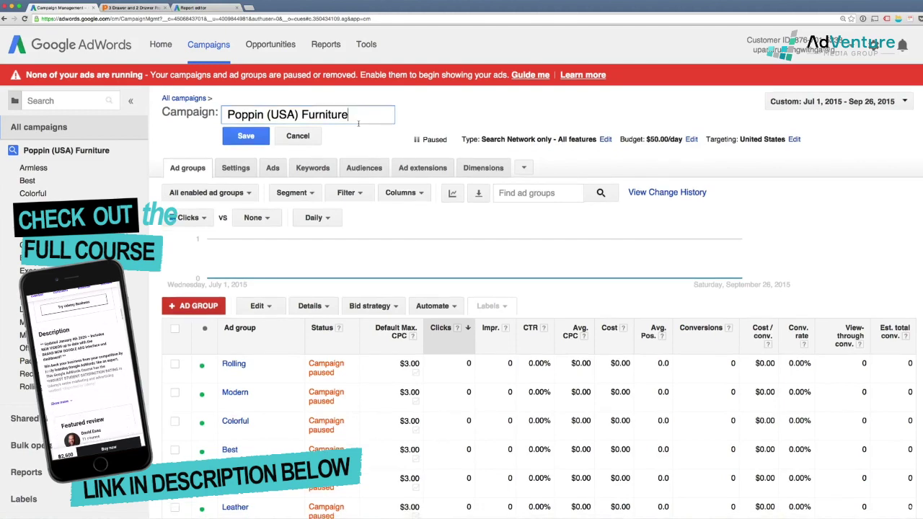
text(- Chairs)
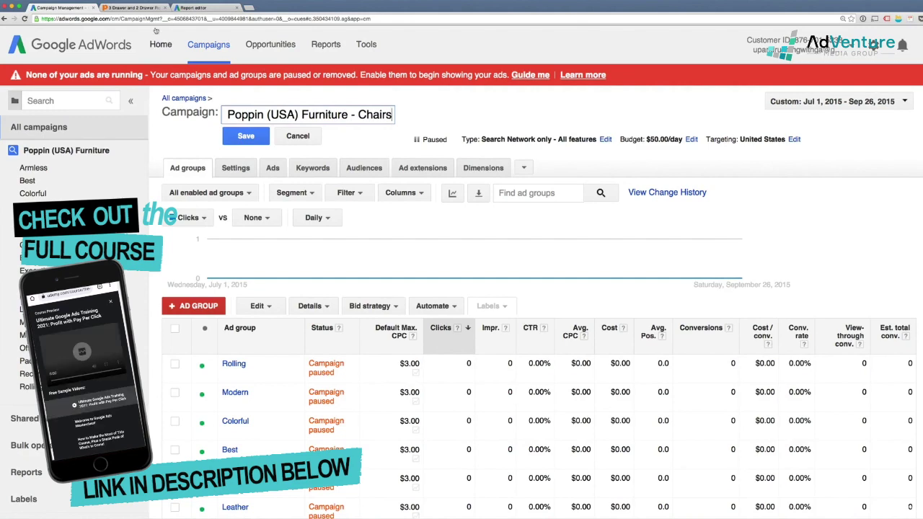
click(130, 9)
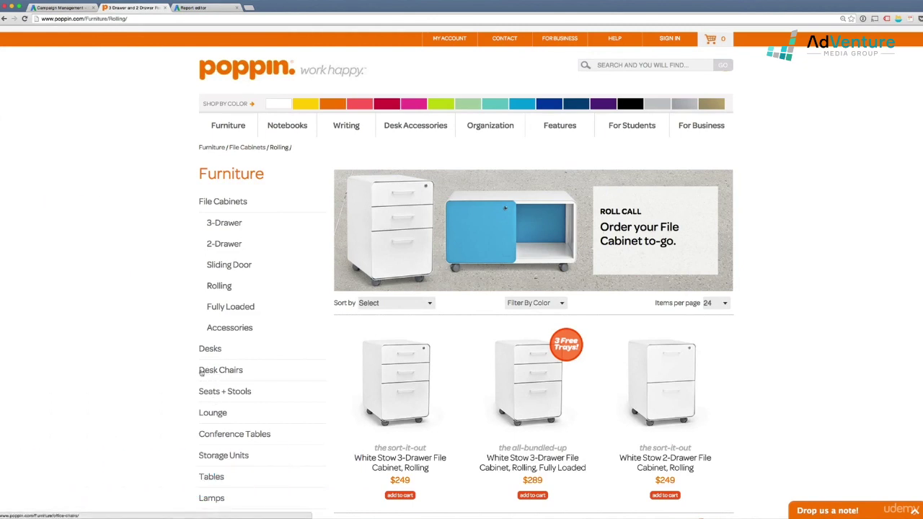
Select the 'Desk Chairs' category name in the poppin.com sidebar and return to AdWords
drag(195, 373, 204, 371)
click(234, 369)
drag(263, 375, 201, 373)
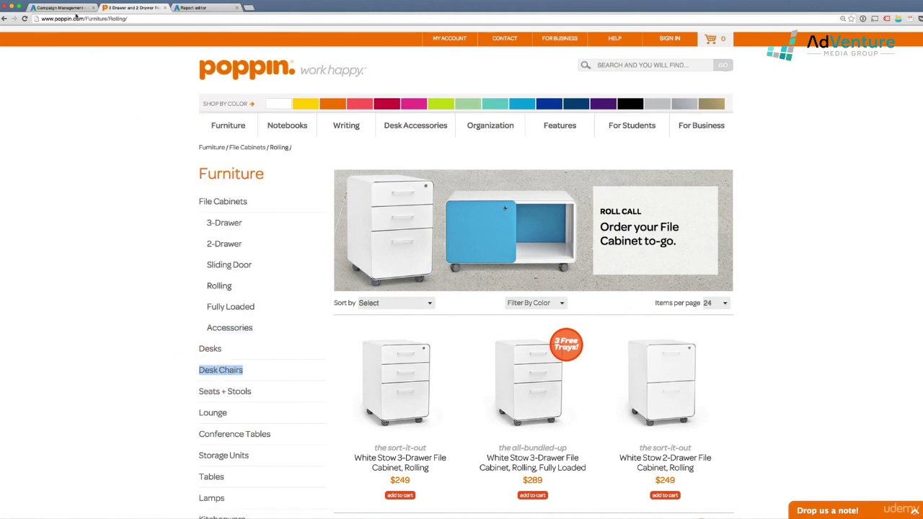
click(61, 8)
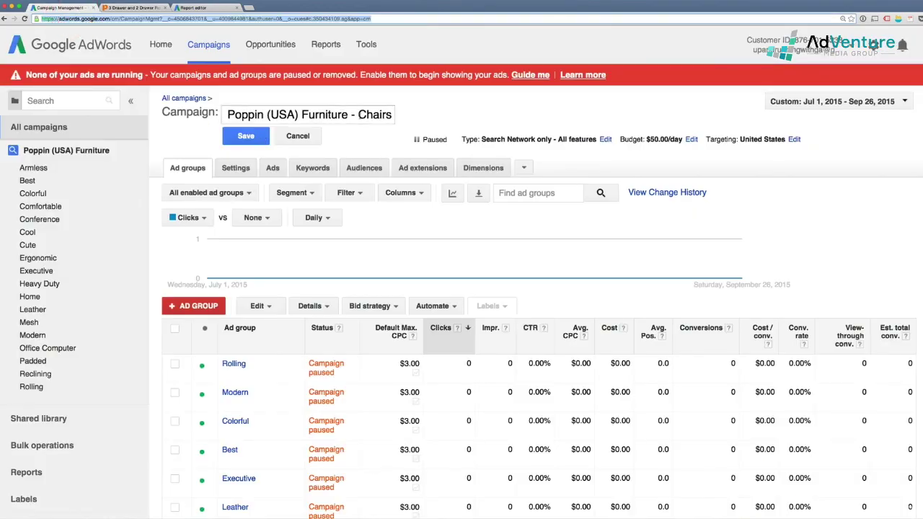
Save the campaign name as 'Poppin (USA) Furniture - Desk Chairs' and view All campaigns
click(353, 114)
text(Desk)
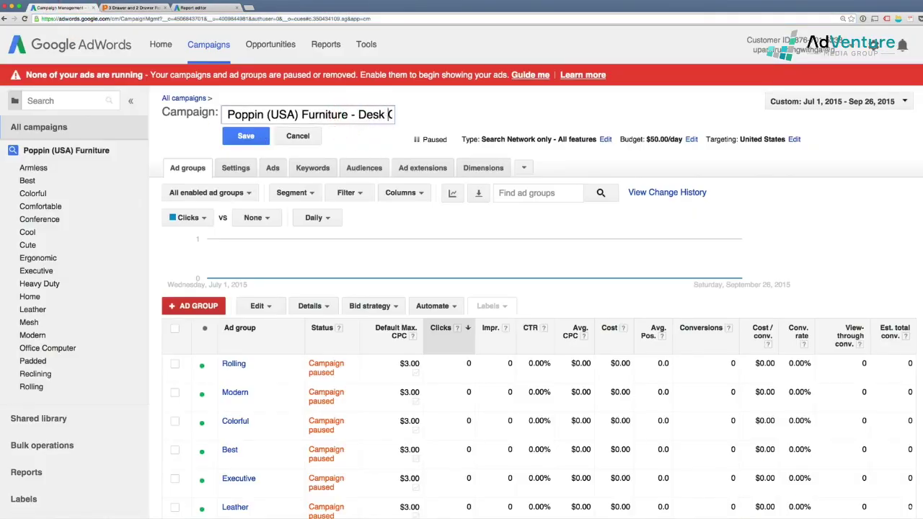
click(246, 136)
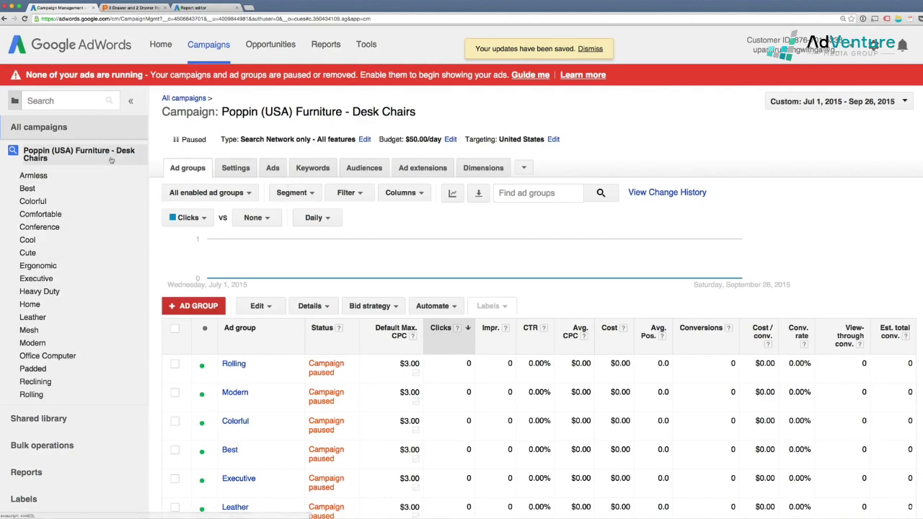
click(14, 151)
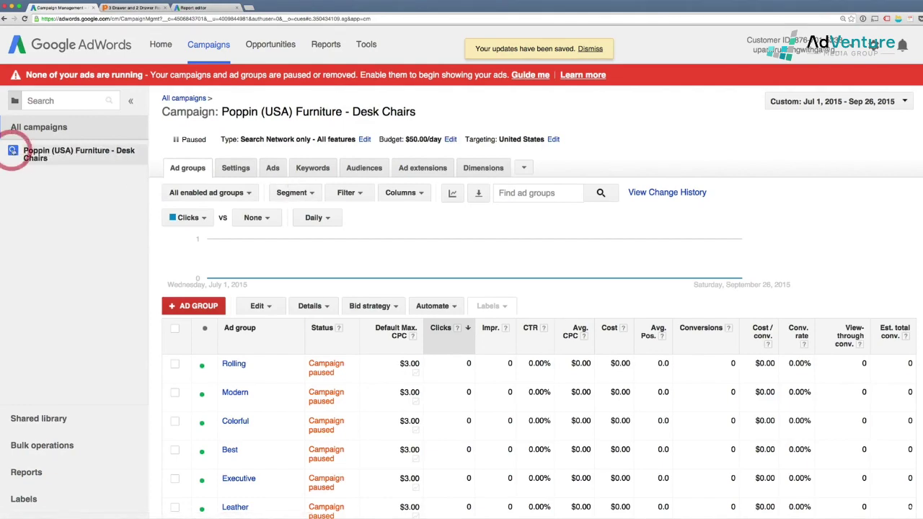
click(32, 127)
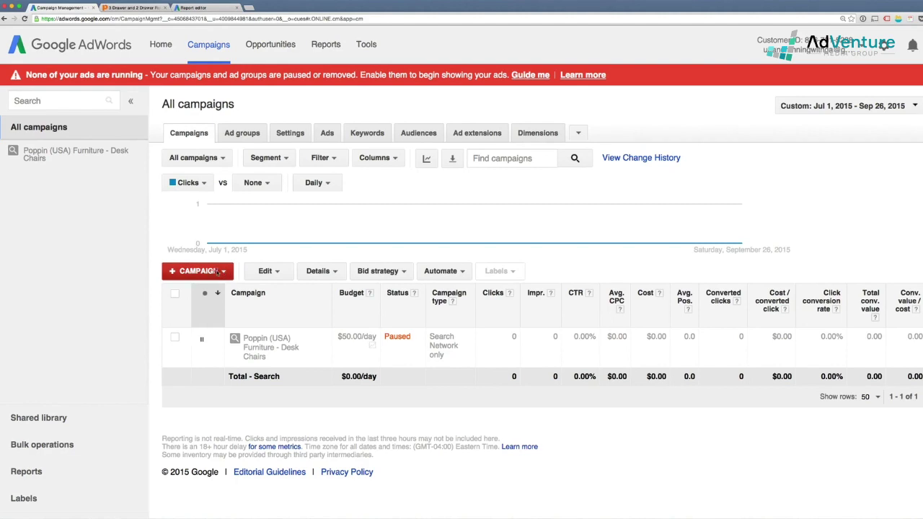
Create a new 'Search Network only' campaign from the + CAMPAIGN menu
click(219, 272)
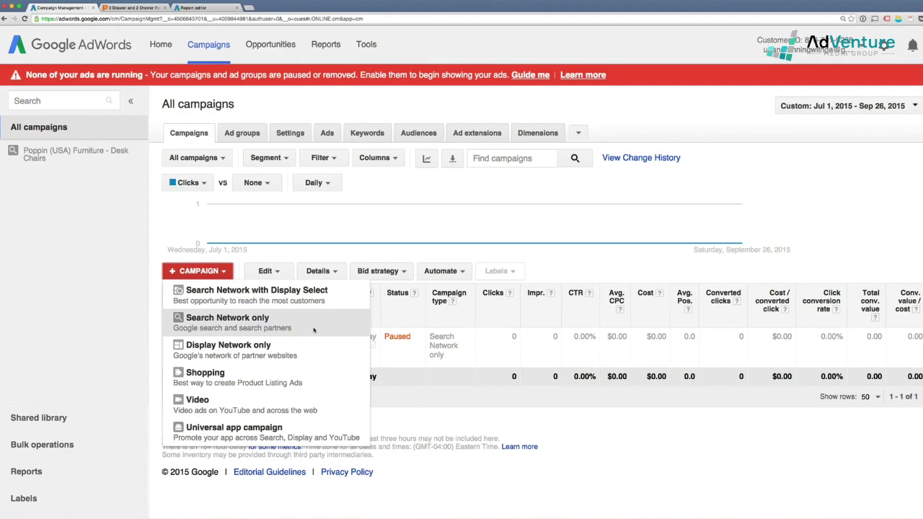
click(284, 324)
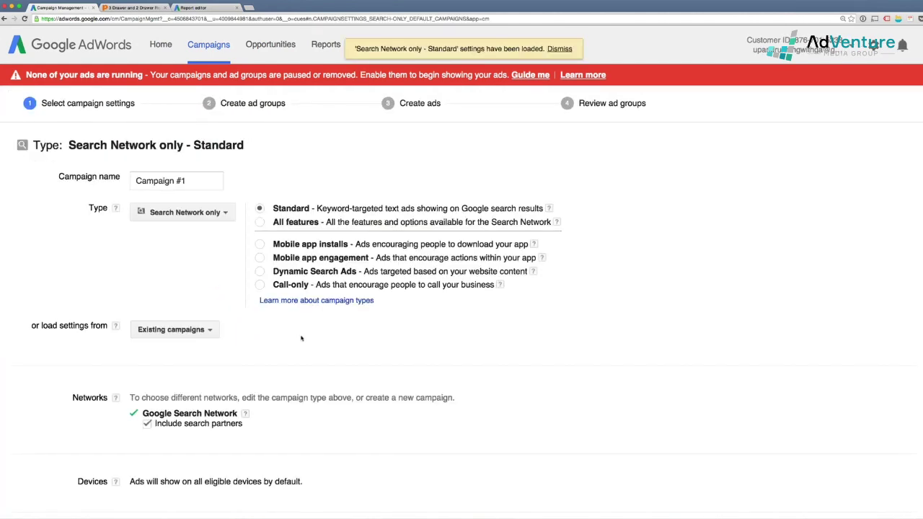
Set the campaign type to Search Network only – All features
scroll(302, 338, down, 5)
scroll(302, 338, up, 5)
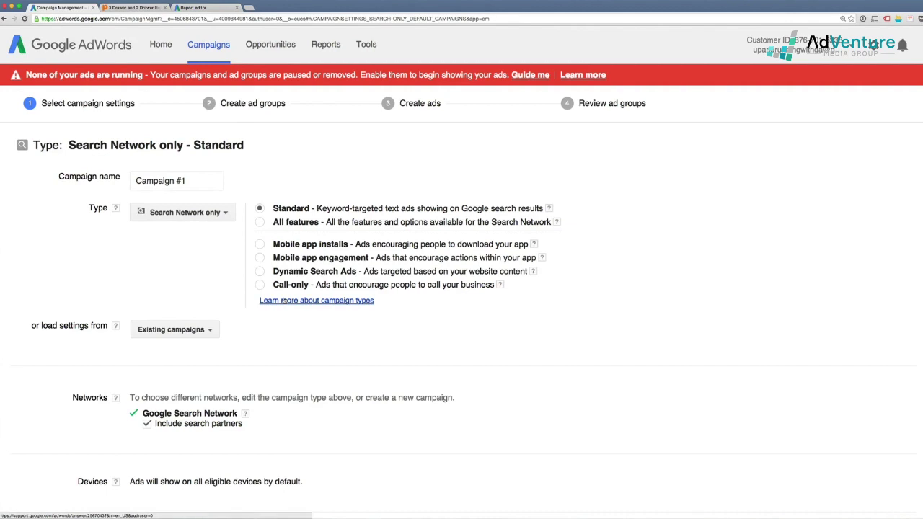
click(259, 223)
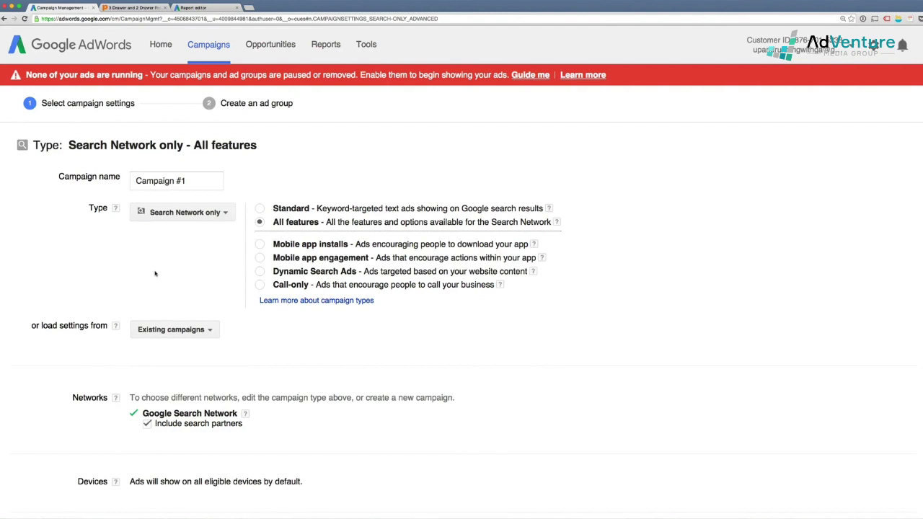
Replace 'Campaign #1' with the name 'Poppin (USA) Furniture - File Cabinets'
drag(187, 182, 136, 181)
text(Popp)
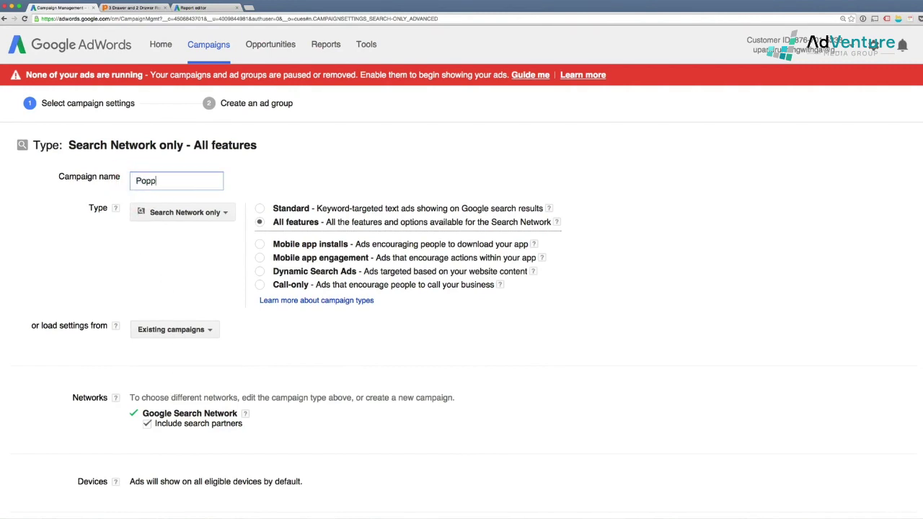
text(in (USA)
text() Furniture - File Va)
key(BackSpace)
key(BackSpace)
text(Cabinets)
click(179, 272)
Show the Existing campaigns list for copying settings
scroll(216, 292, down, 1)
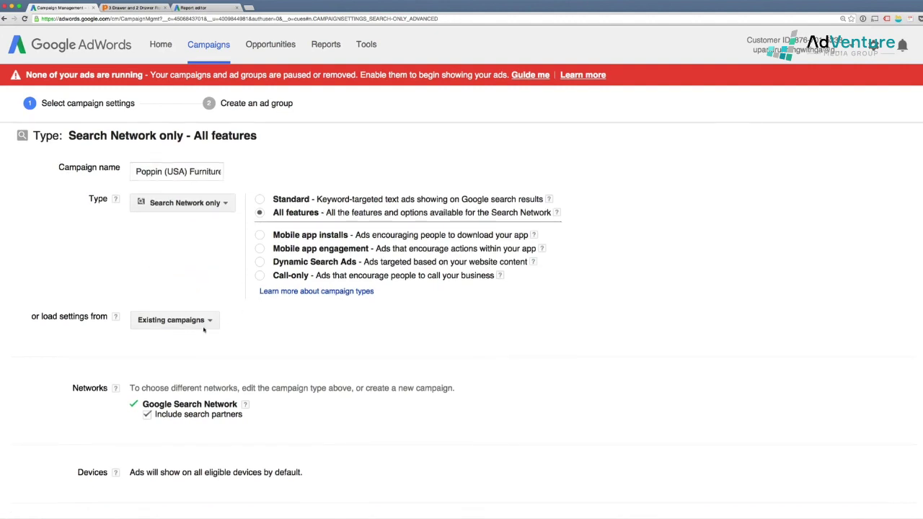
scroll(239, 347, down, 2)
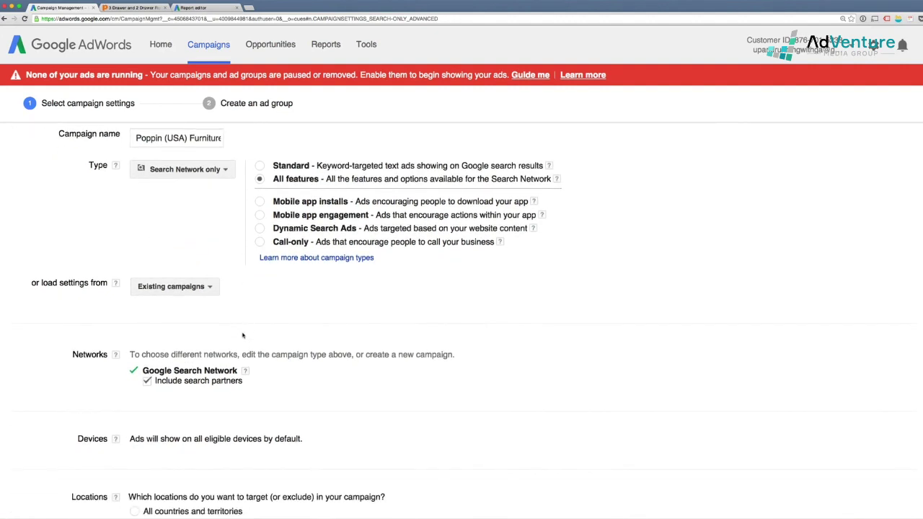
click(196, 288)
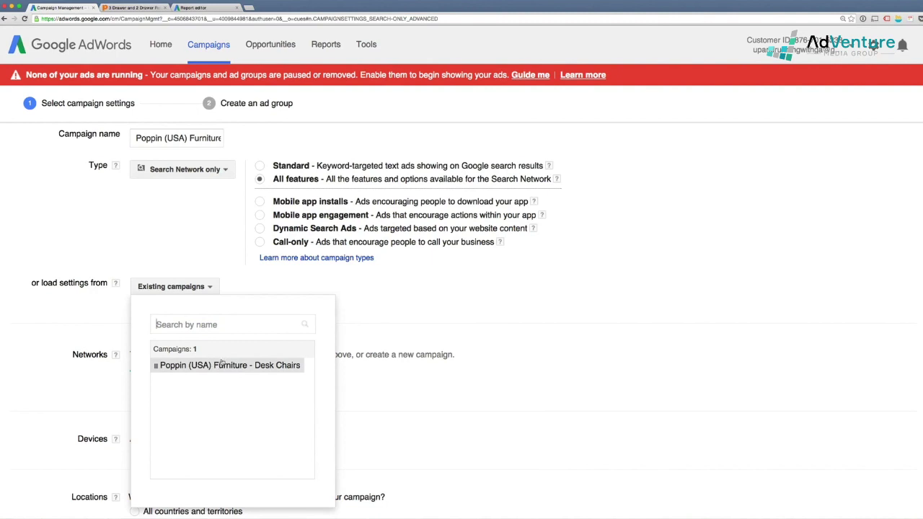
Dismiss the existing campaigns list and enlarge the page zoom two steps while scrolling down
click(251, 291)
click(251, 291)
scroll(249, 292, down, 1)
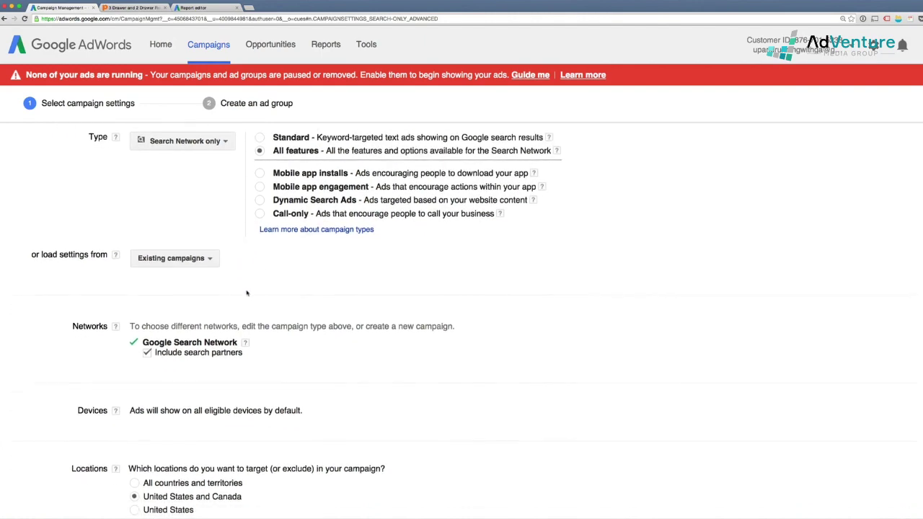
scroll(247, 293, down, 1)
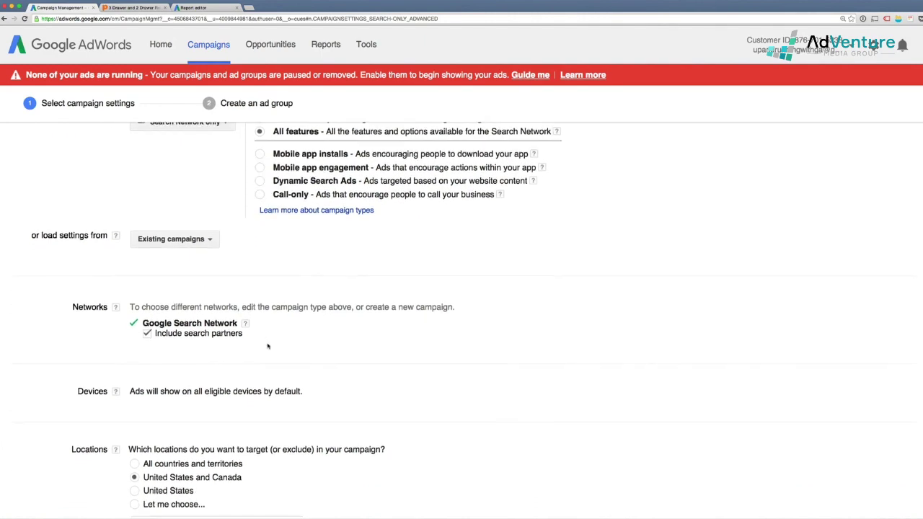
scroll(267, 347, down, 2)
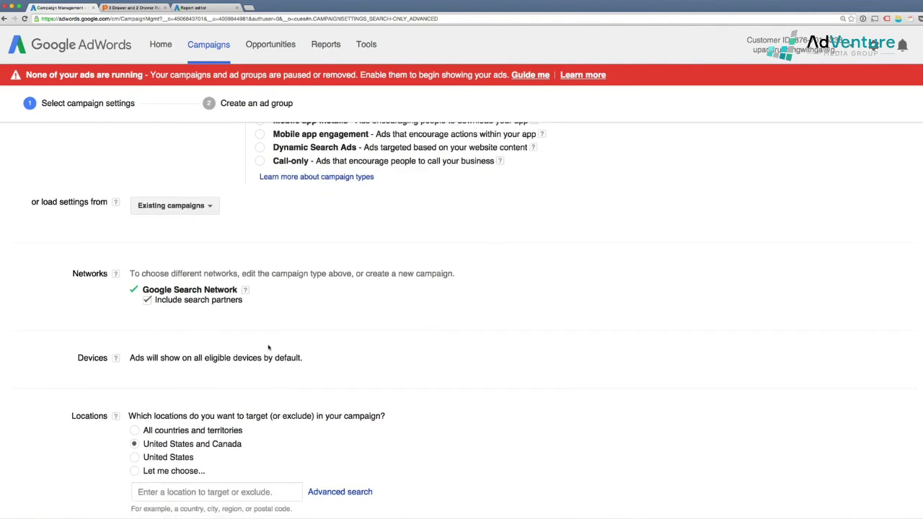
key(super+equal)
scroll(340, 330, down, 2)
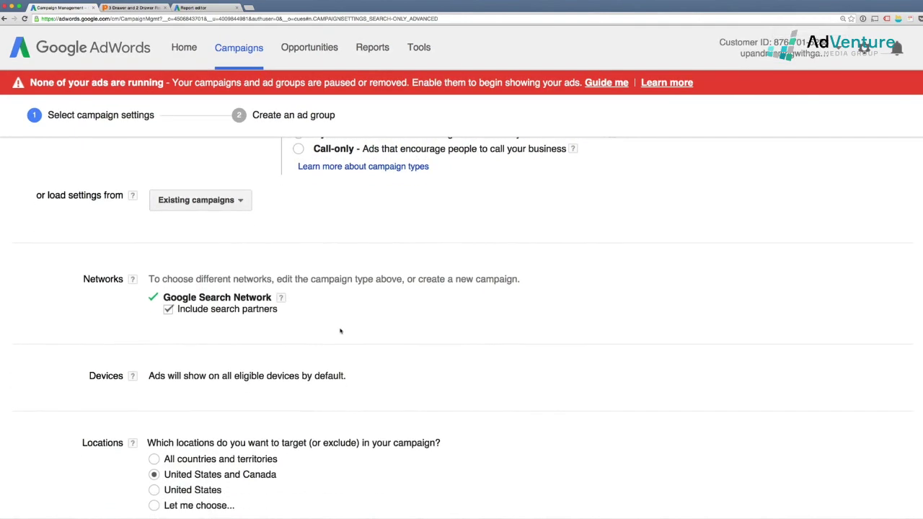
scroll(340, 331, down, 2)
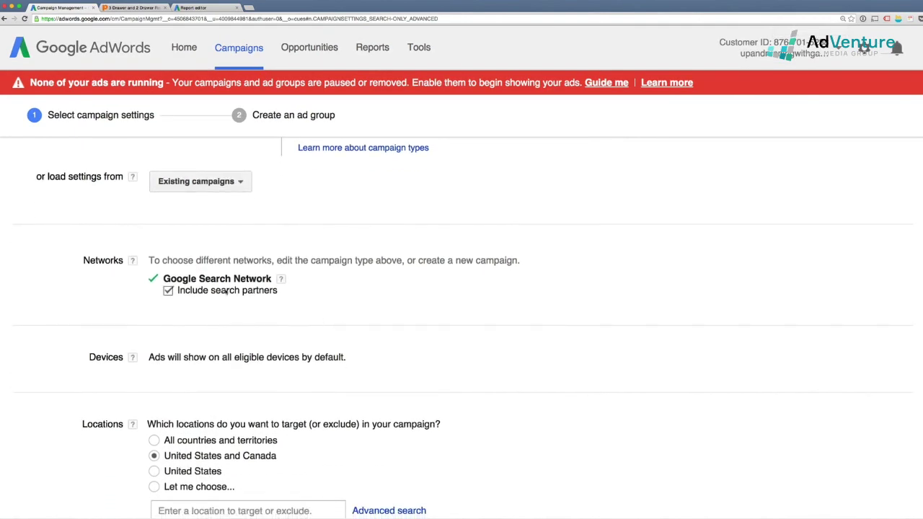
scroll(227, 291, down, 1)
scroll(274, 301, down, 1)
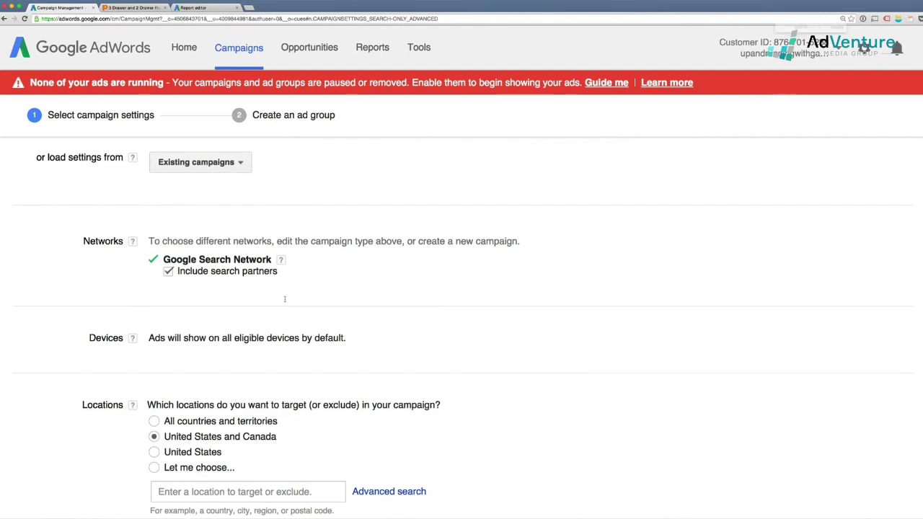
key(super+equal)
scroll(373, 318, down, 3)
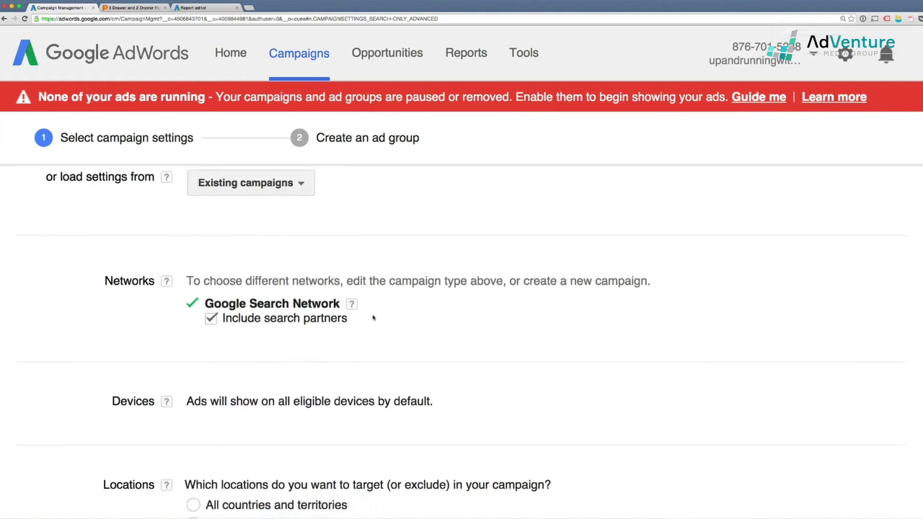
scroll(373, 317, down, 4)
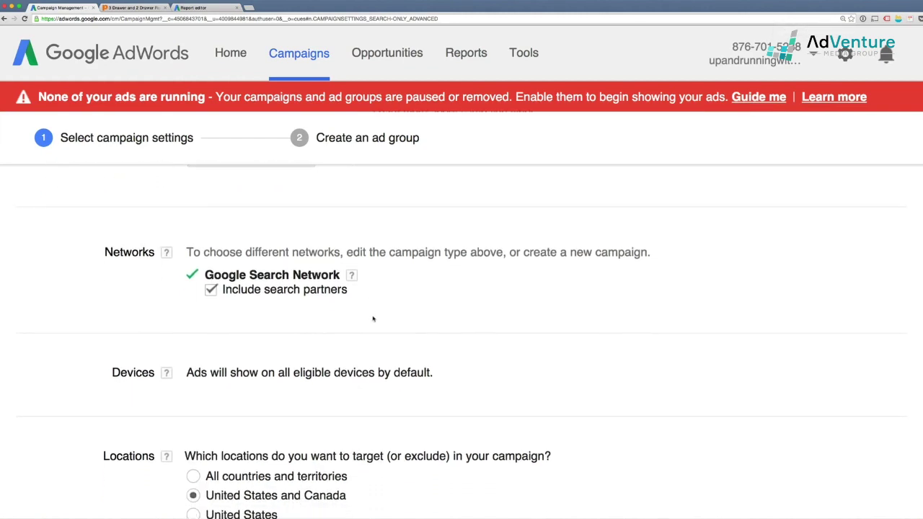
scroll(373, 318, down, 1)
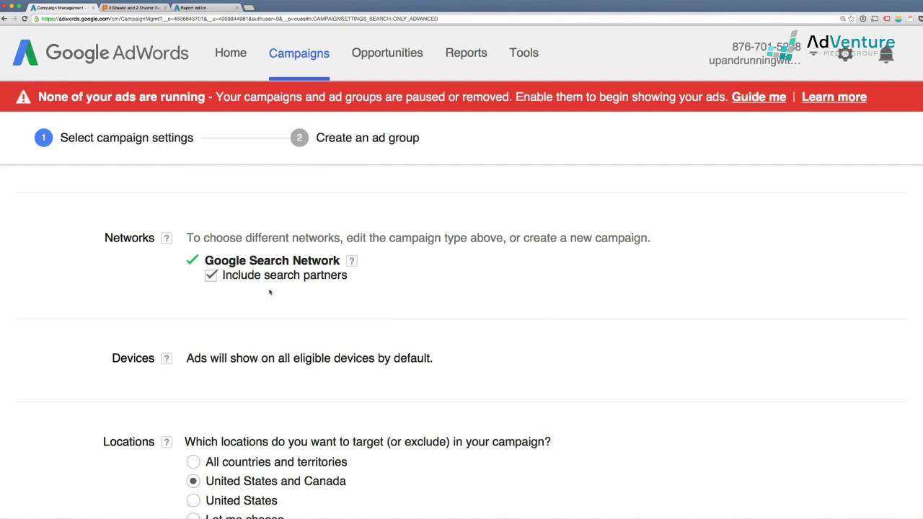
scroll(270, 292, down, 1)
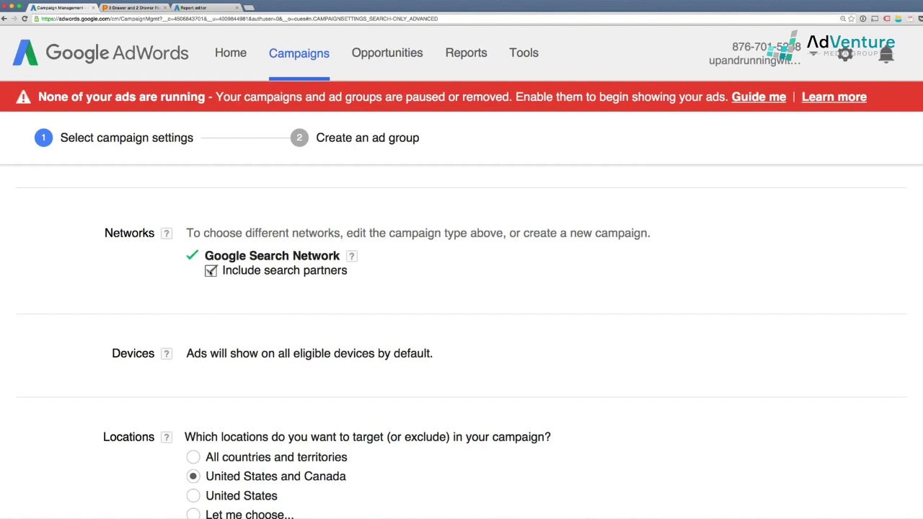
Exclude search partner sites so ads run only on the Google Search Network
click(210, 271)
scroll(276, 299, down, 1)
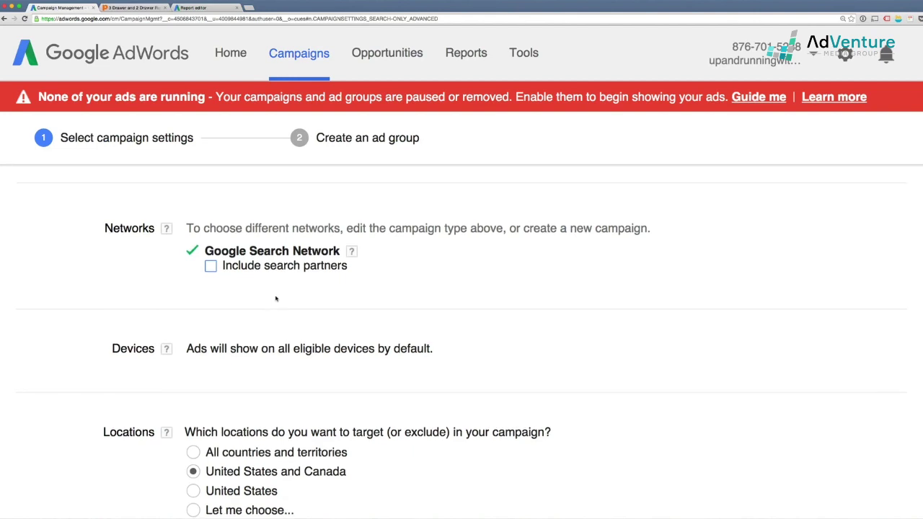
scroll(276, 299, down, 2)
scroll(439, 350, down, 3)
scroll(515, 356, down, 1)
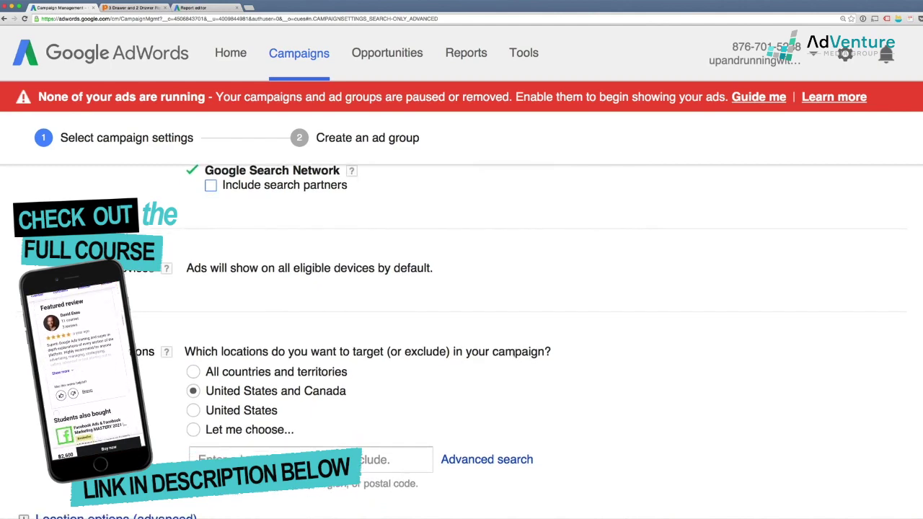
scroll(515, 355, down, 3)
scroll(515, 355, down, 2)
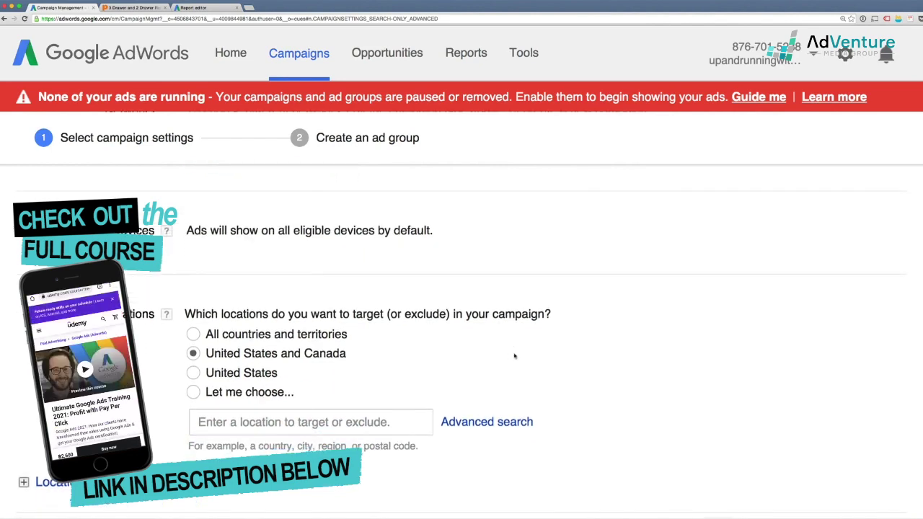
scroll(491, 289, down, 4)
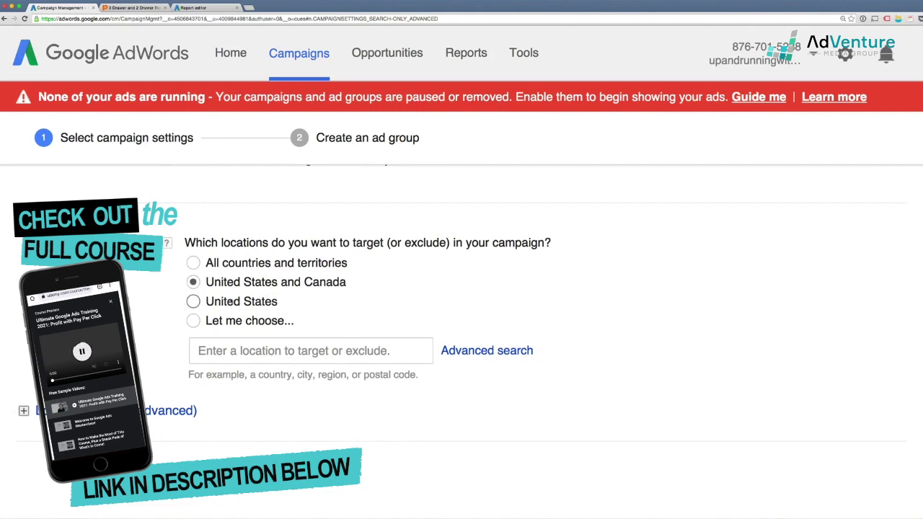
Switch to choosing locations individually and add United States as a targeted location
click(192, 302)
click(278, 350)
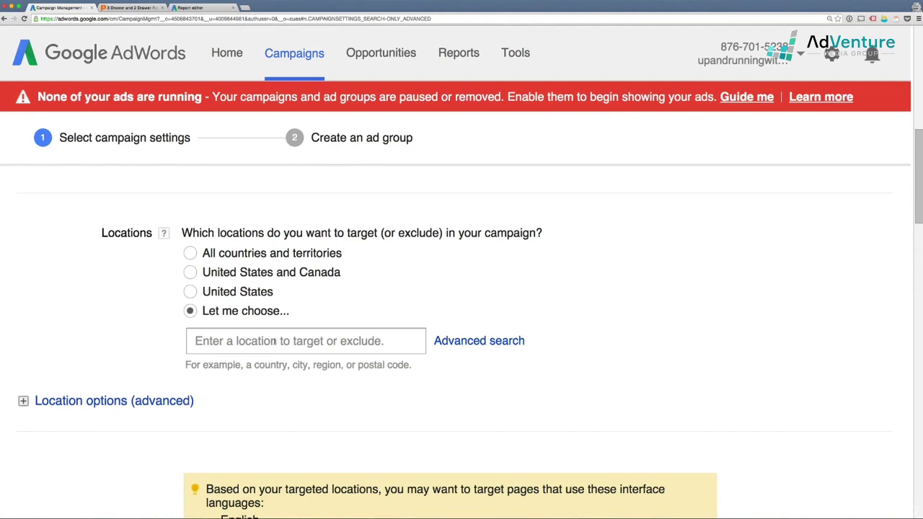
click(272, 341)
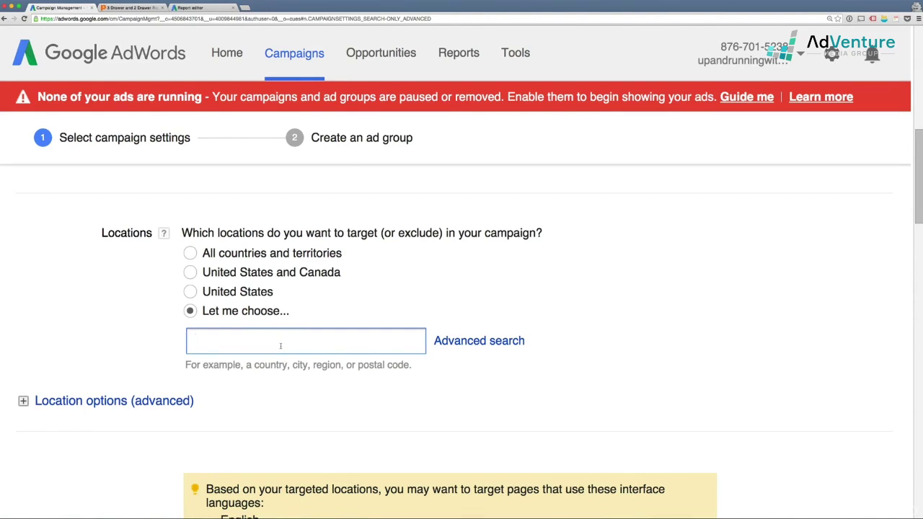
text(unit)
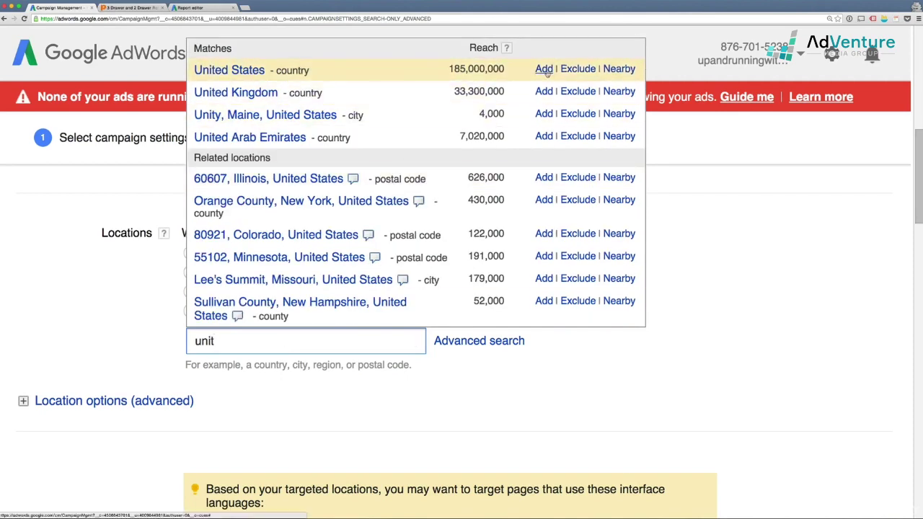
click(546, 69)
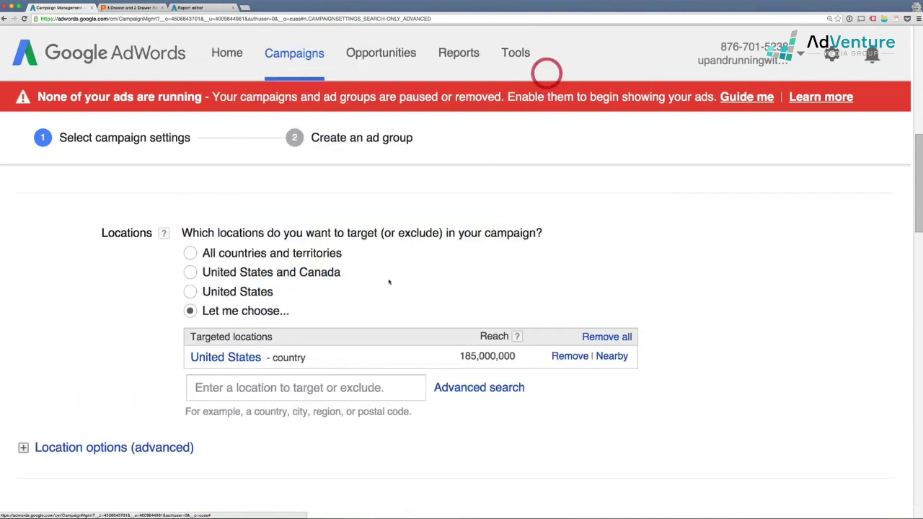
Exclude Texas, then remove it again from the excluded locations
click(262, 392)
text(texas)
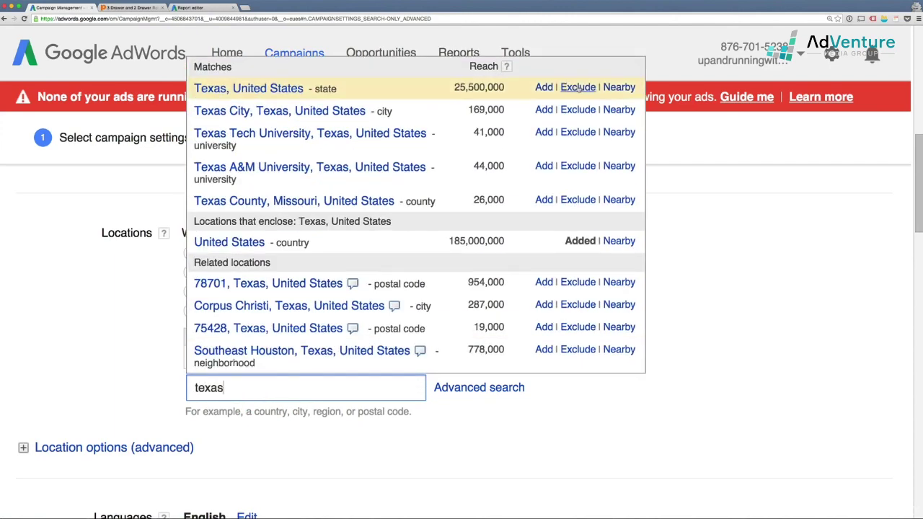
click(578, 87)
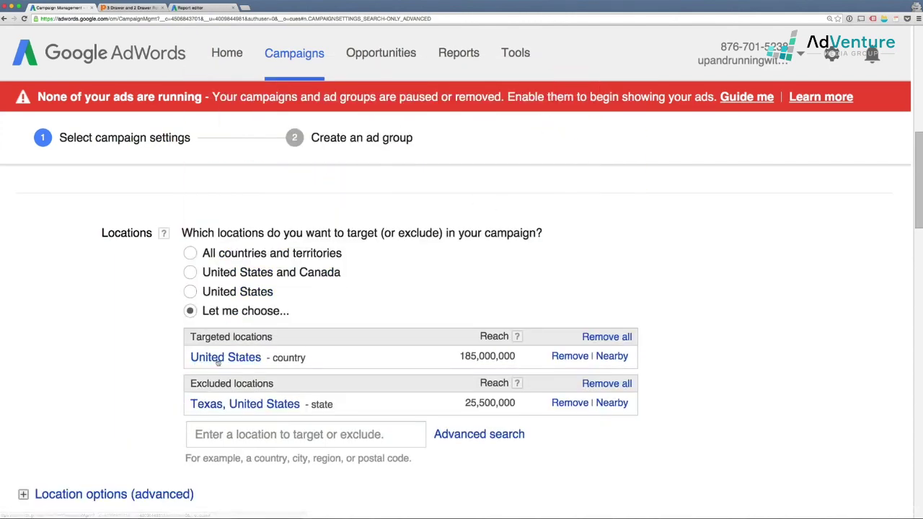
scroll(237, 383, down, 2)
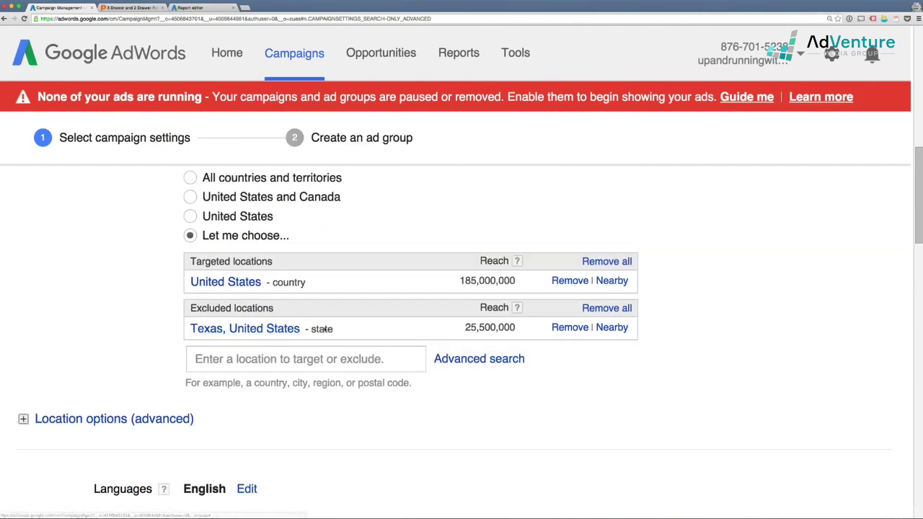
click(562, 328)
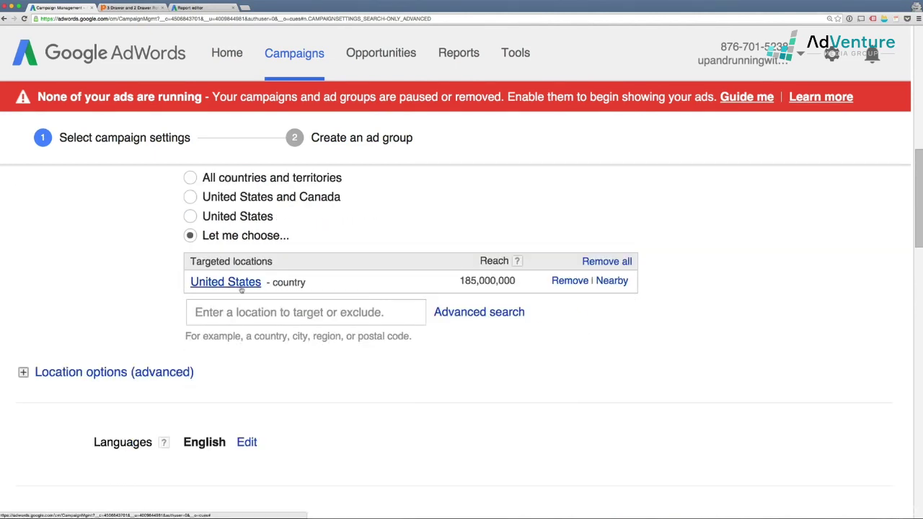
Expand the advanced location options and target only people in the targeted location
scroll(257, 300, down, 1)
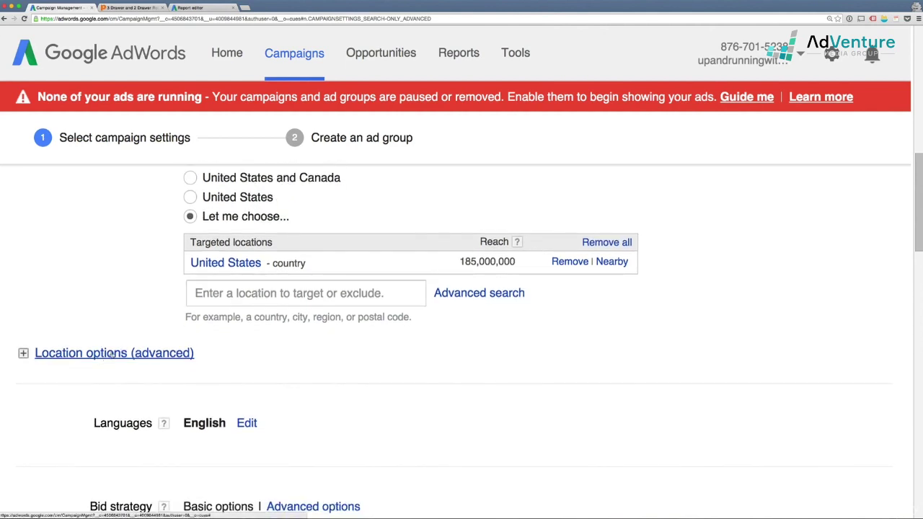
click(116, 355)
scroll(311, 354, down, 3)
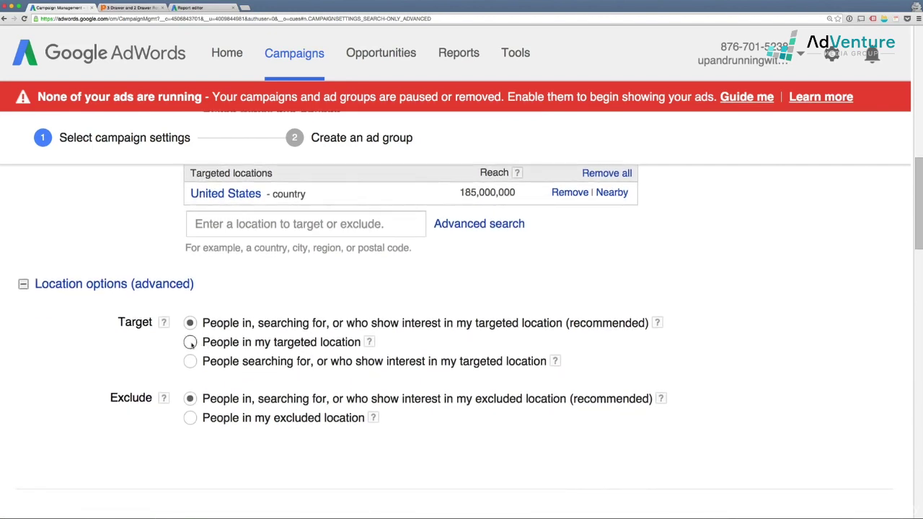
click(189, 343)
Try the physical-location exclusion, revert to the recommended one, and keep English and manual click bidding
scroll(194, 362, down, 1)
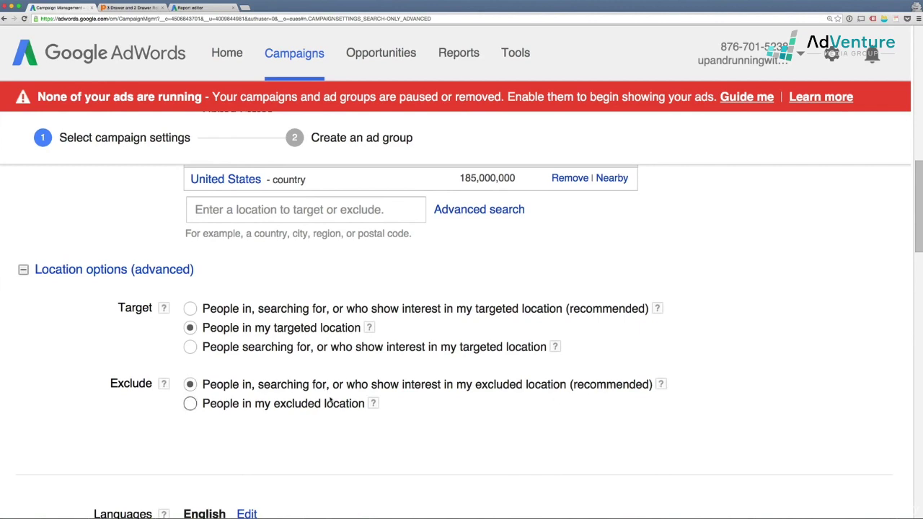
scroll(293, 398, down, 1)
scroll(293, 398, down, 2)
scroll(292, 398, down, 1)
scroll(261, 360, up, 1)
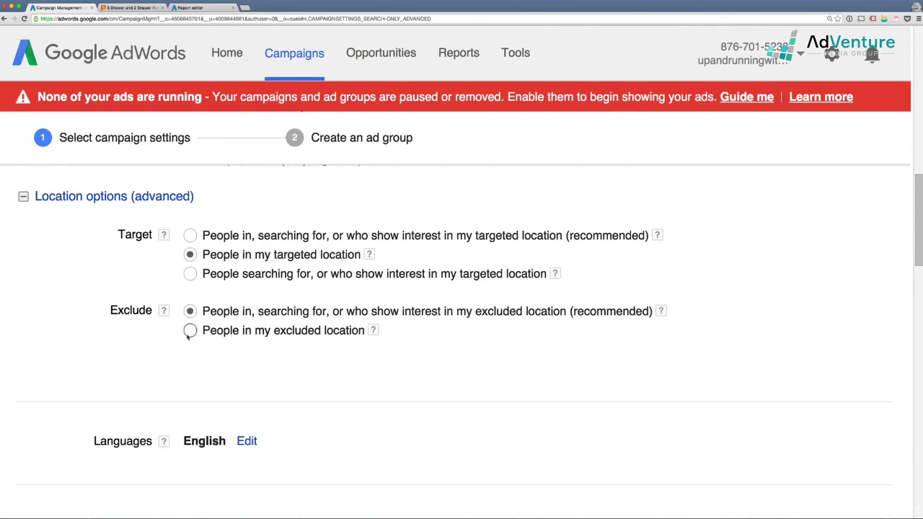
click(189, 330)
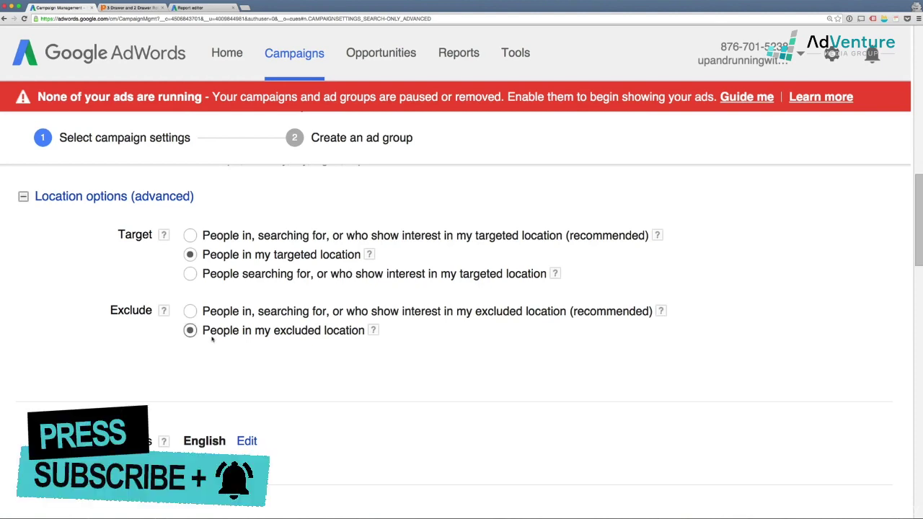
click(190, 311)
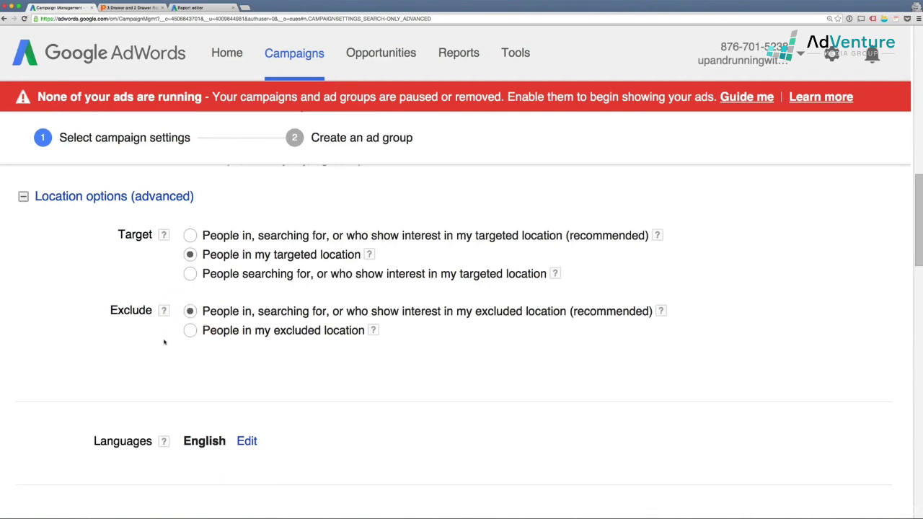
scroll(214, 371, down, 3)
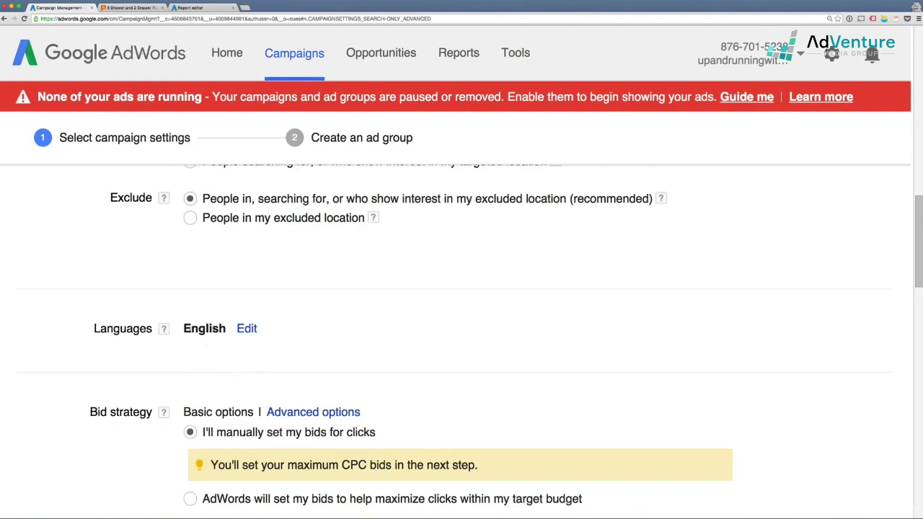
drag(185, 331, 226, 336)
scroll(585, 417, down, 2)
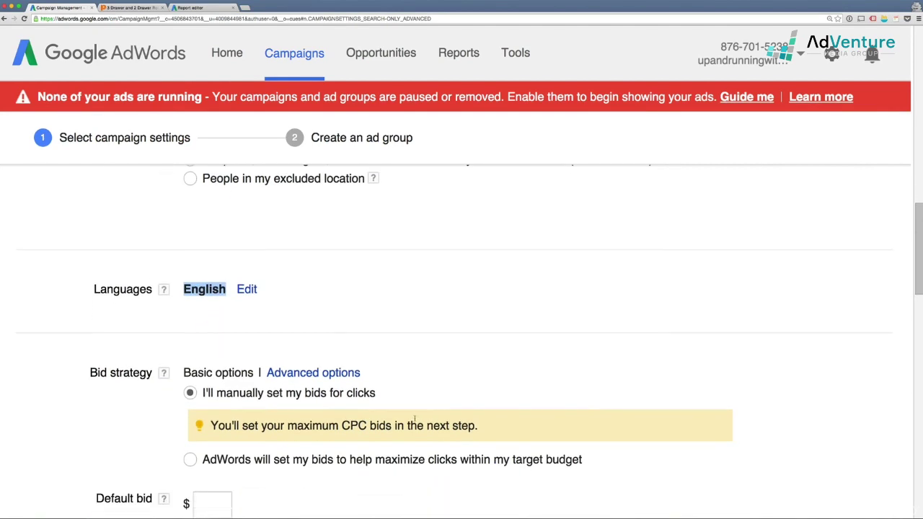
scroll(583, 417, down, 3)
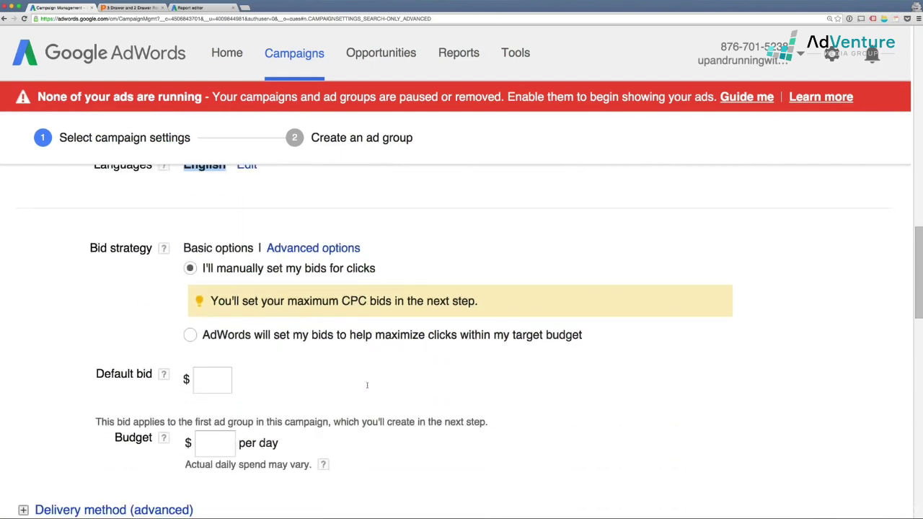
click(190, 268)
Enter 2.25 in the Default bid field and 50 in the daily Budget field
scroll(239, 269, down, 1)
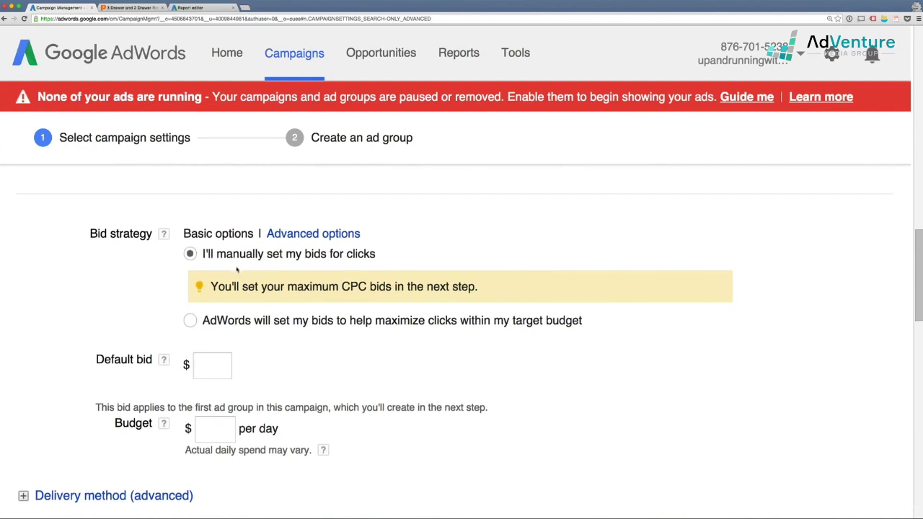
scroll(329, 296, down, 1)
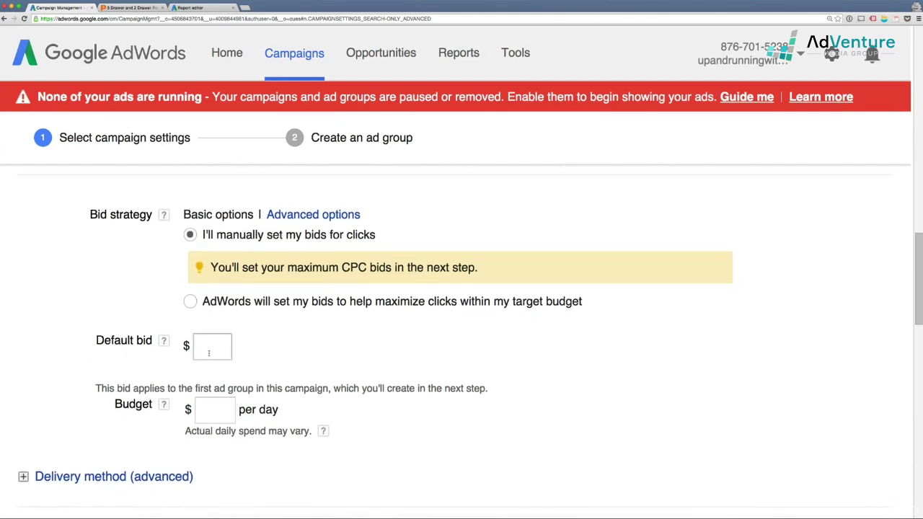
click(208, 353)
text(2.25)
click(446, 358)
click(224, 408)
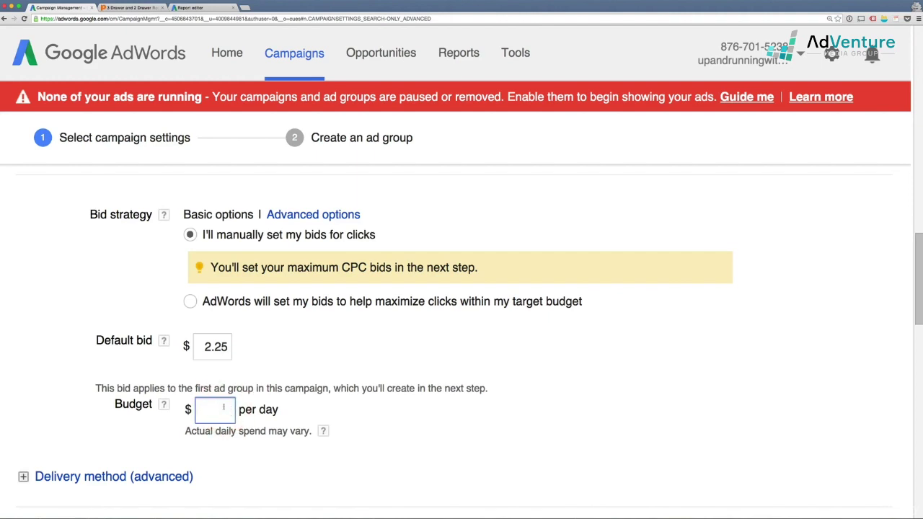
text(50)
click(288, 448)
scroll(306, 340, down, 2)
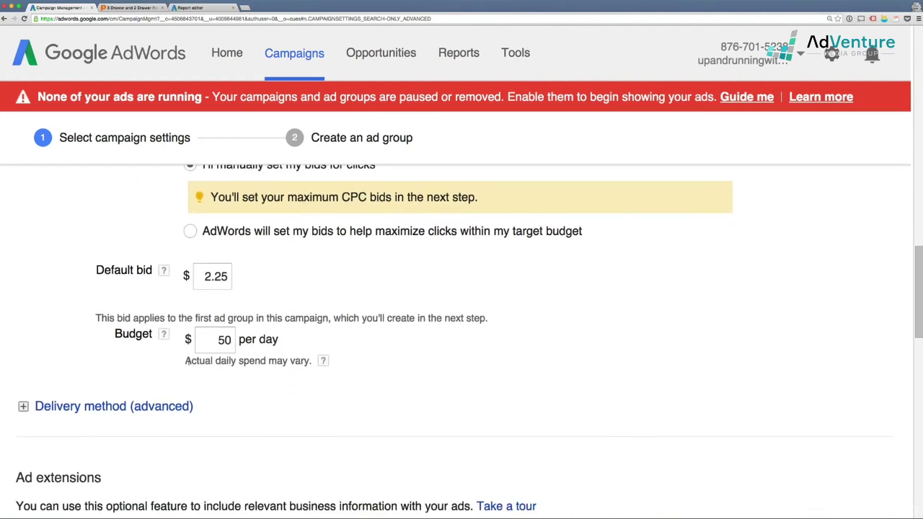
drag(186, 361, 313, 366)
scroll(443, 376, down, 1)
scroll(444, 376, down, 2)
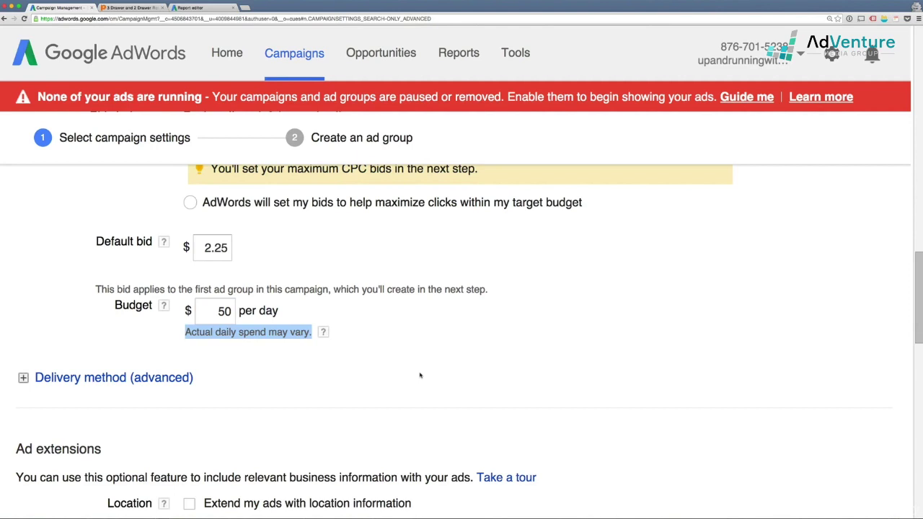
Expand Delivery method (advanced) and choose Accelerated instead of Standard delivery
scroll(420, 375, down, 1)
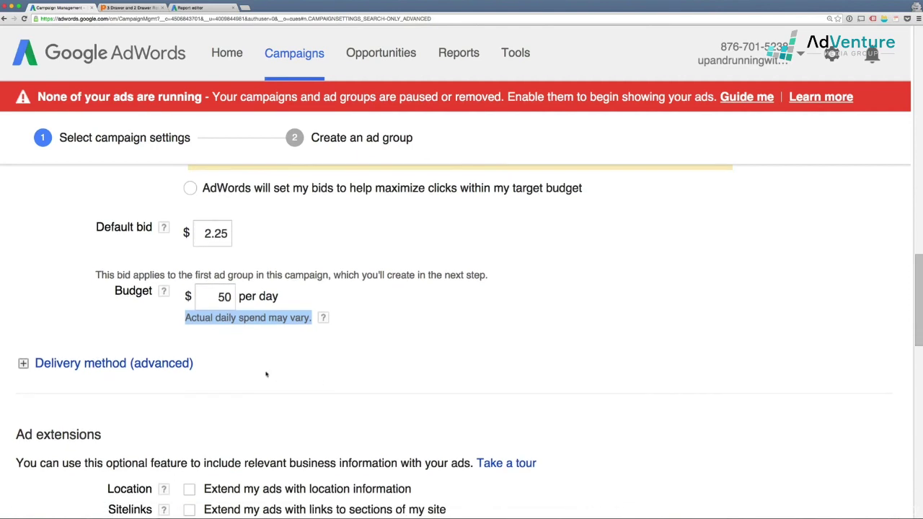
click(171, 367)
scroll(241, 383, down, 2)
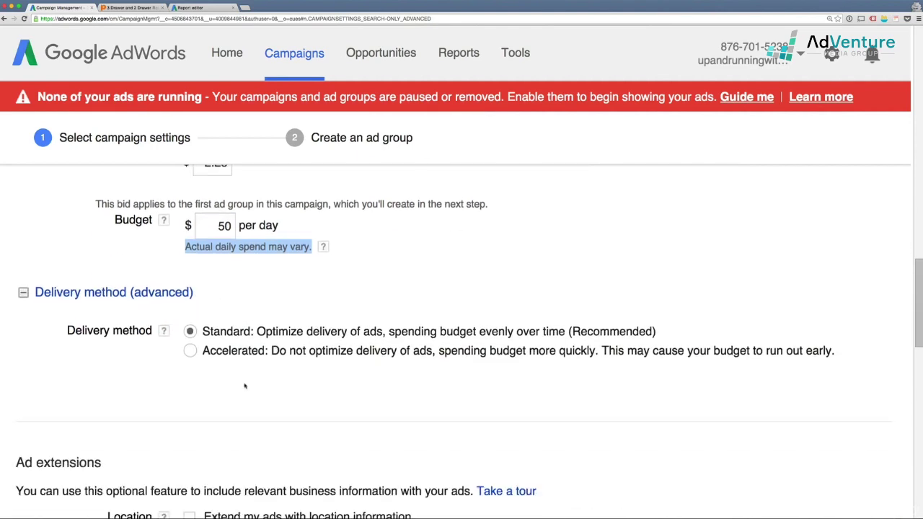
click(190, 350)
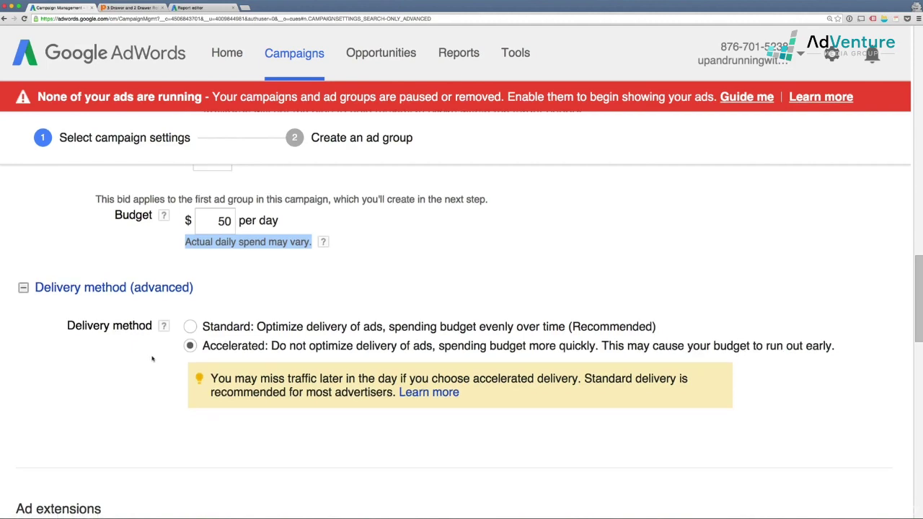
scroll(152, 359, down, 3)
scroll(151, 358, down, 2)
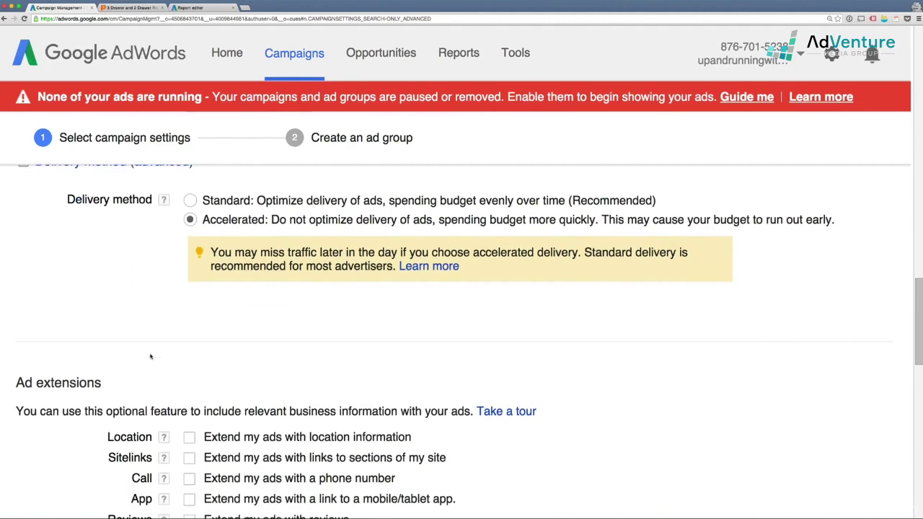
scroll(151, 356, down, 3)
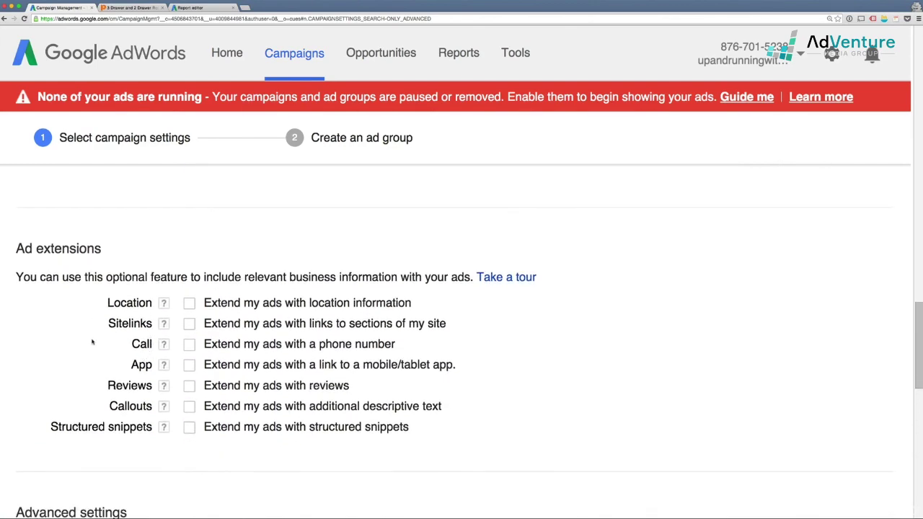
scroll(93, 342, down, 1)
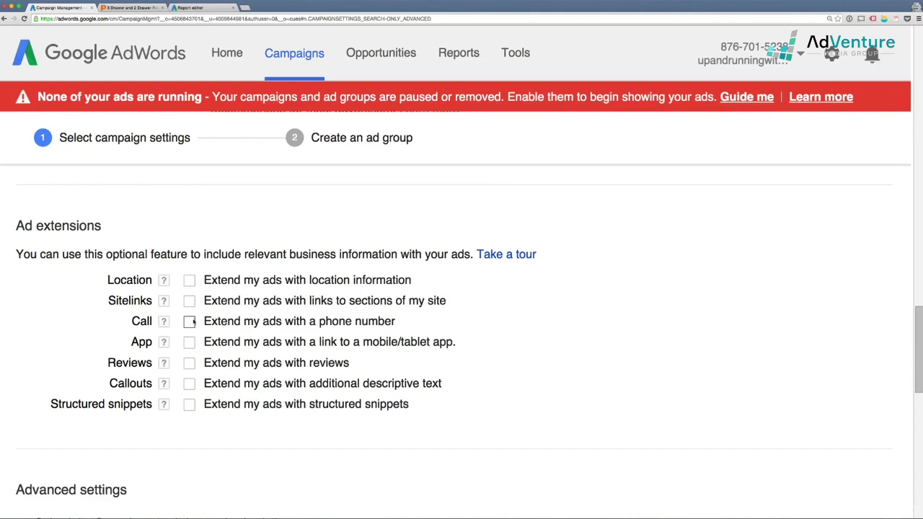
Turn on the Call ad extension
click(189, 322)
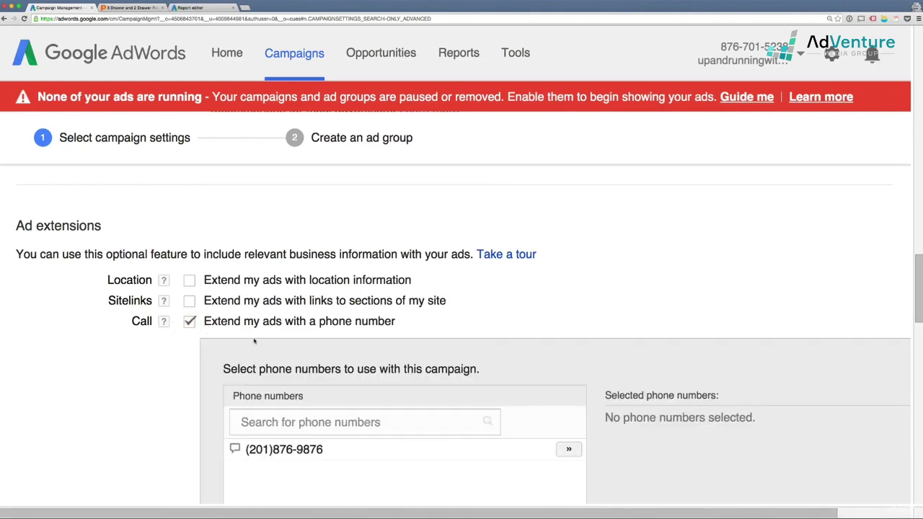
scroll(211, 332, down, 5)
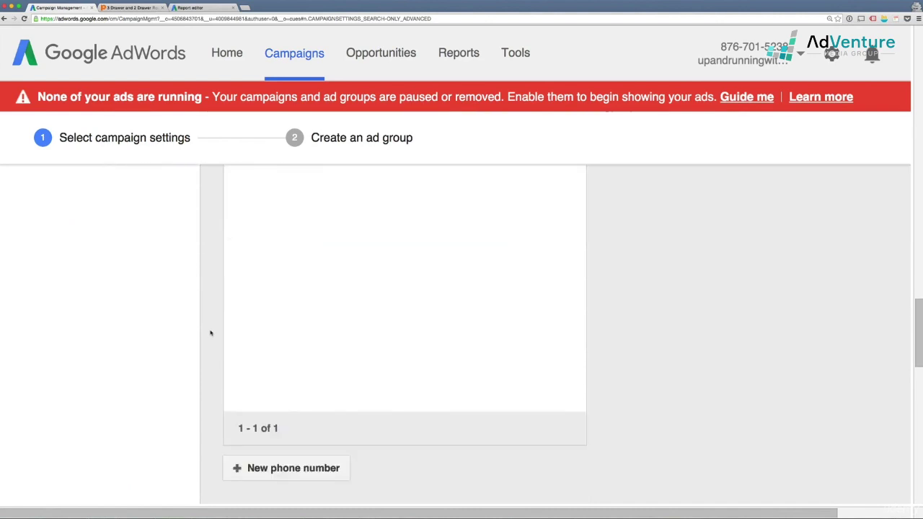
scroll(211, 333, up, 2)
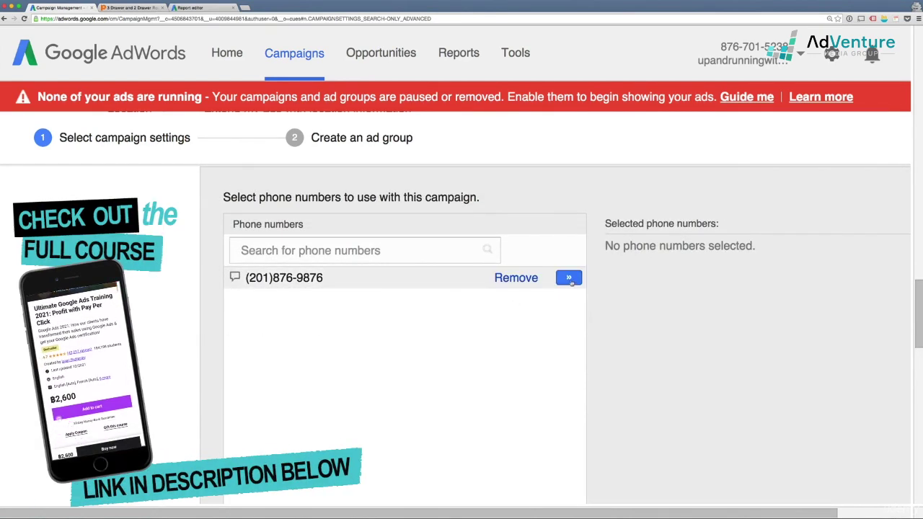
Move the available phone number into Selected phone numbers
click(569, 279)
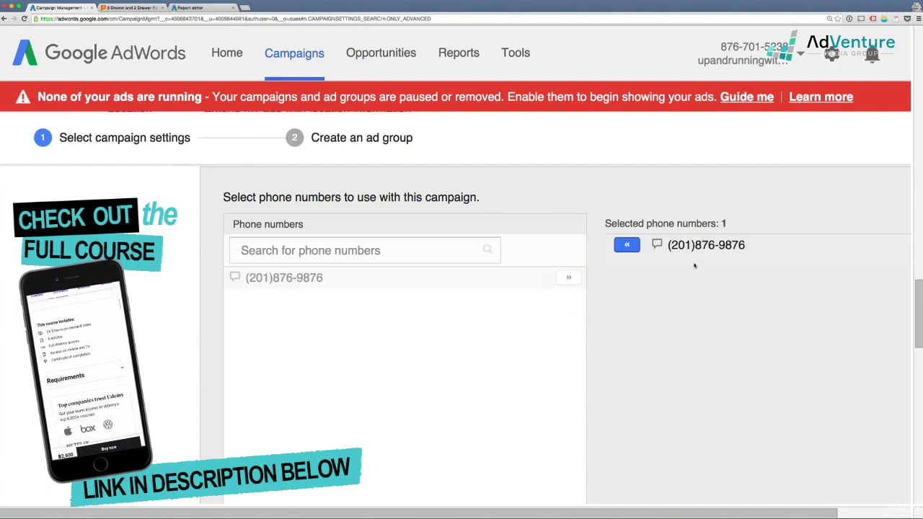
scroll(671, 268, down, 5)
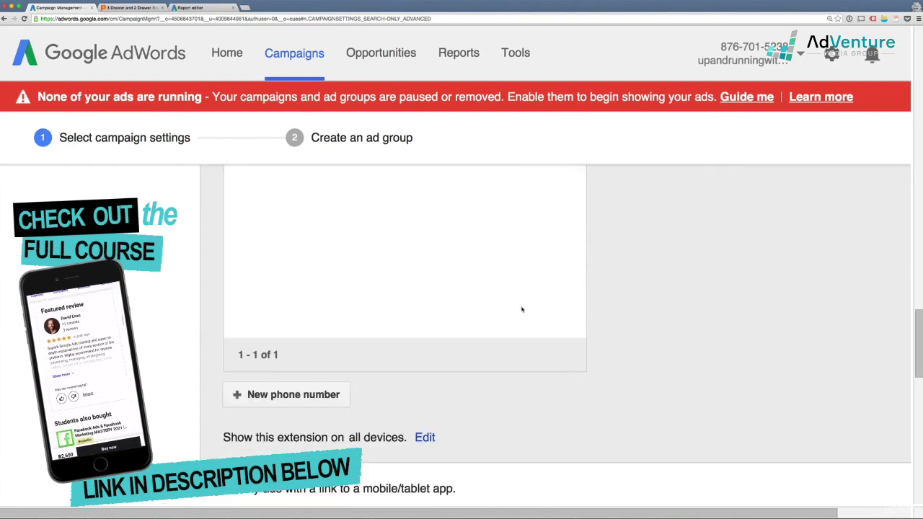
scroll(482, 347, up, 7)
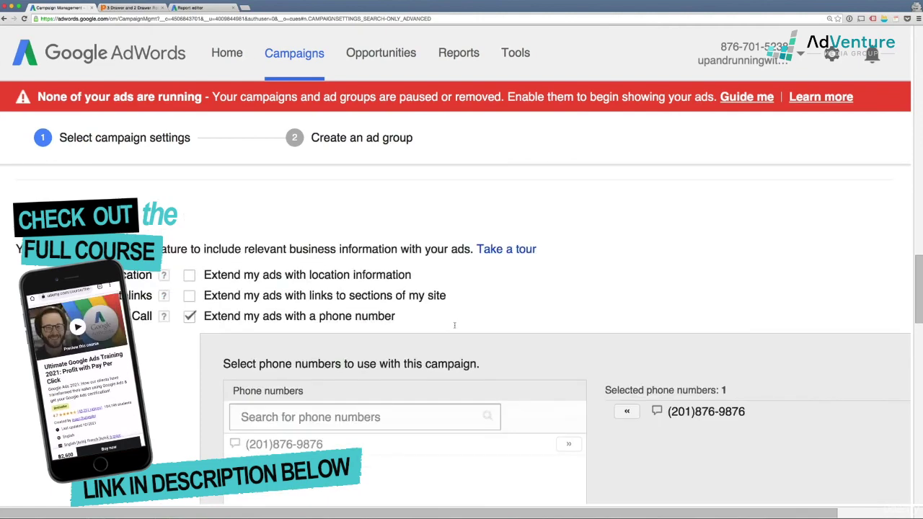
scroll(444, 351, down, 4)
scroll(444, 351, down, 4)
scroll(444, 351, up, 3)
scroll(444, 351, up, 2)
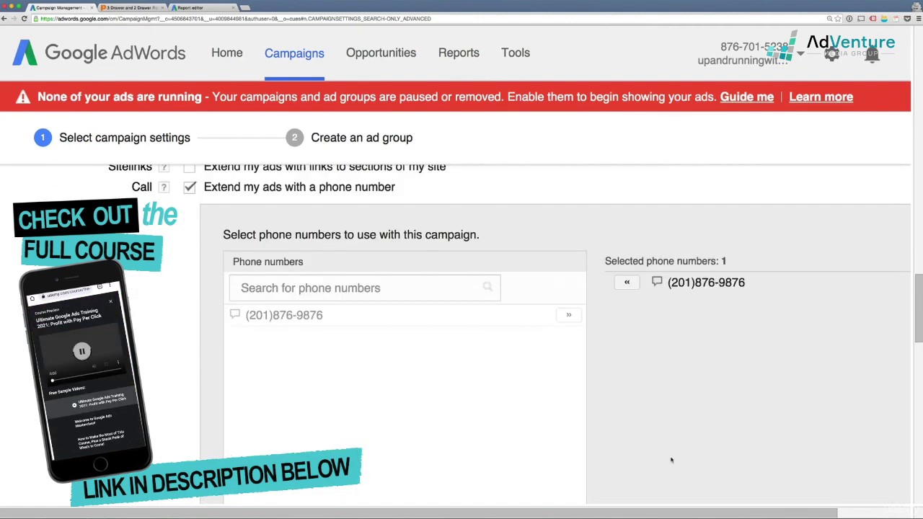
scroll(629, 416, down, 3)
scroll(628, 416, right, 2)
drag(732, 504, 582, 503)
Change the call extension's device setting from all devices to Mobile devices only
click(424, 458)
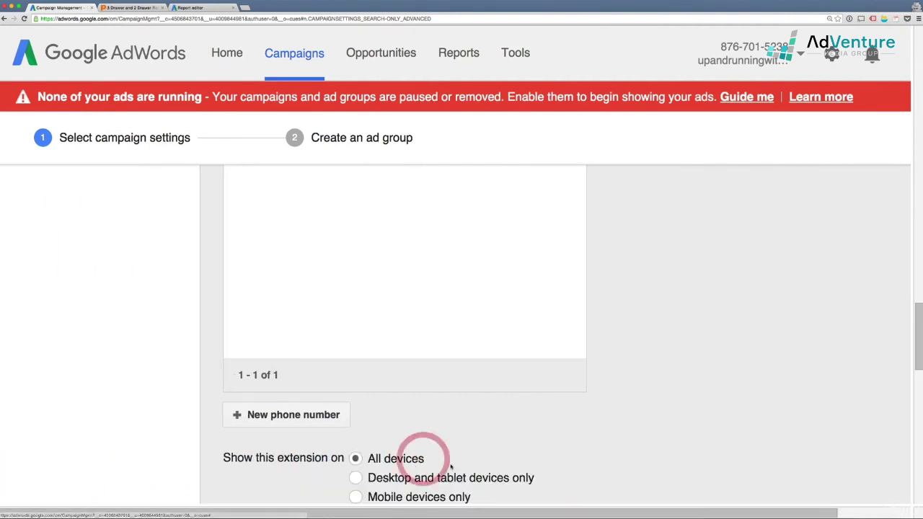
scroll(413, 375, down, 2)
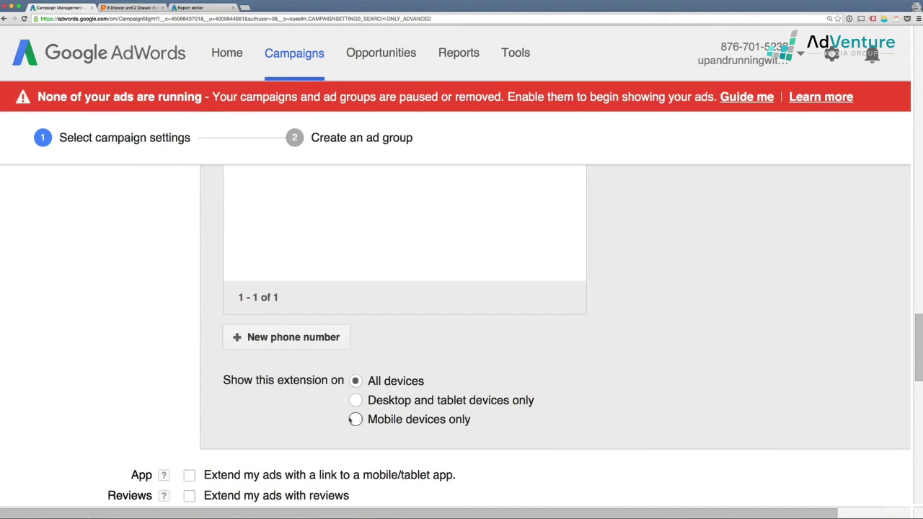
click(355, 420)
drag(454, 510, 535, 514)
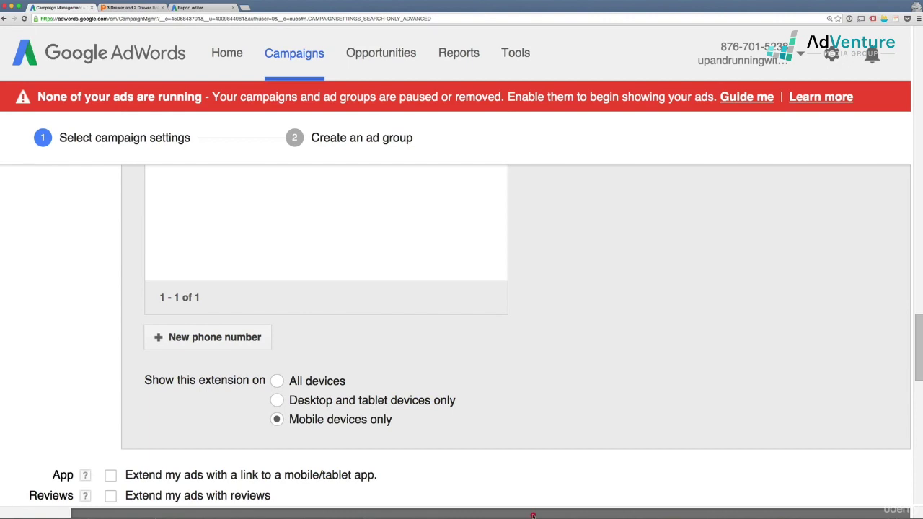
drag(533, 515, 536, 515)
scroll(477, 398, up, 5)
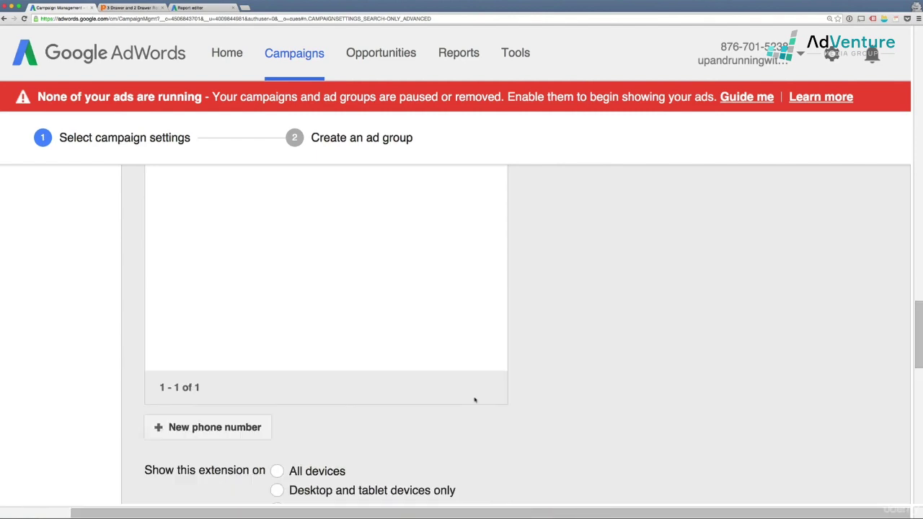
scroll(515, 402, down, 3)
Open Edit phone number for the selected number and keep United States as its country
scroll(670, 282, up, 4)
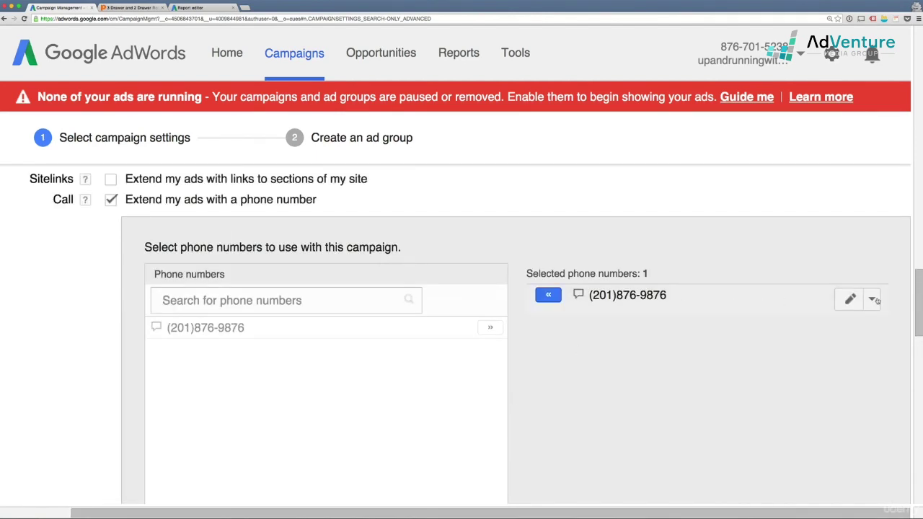
click(850, 300)
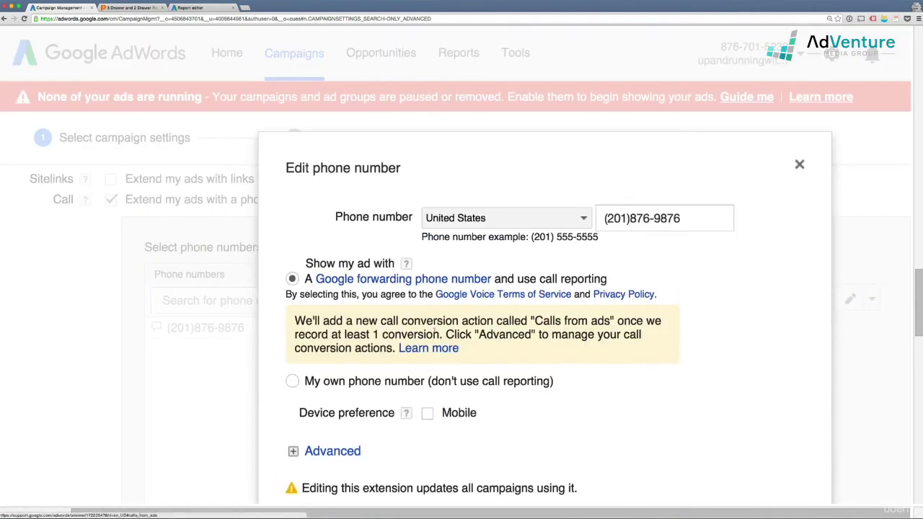
scroll(469, 325, down, 1)
scroll(443, 326, down, 2)
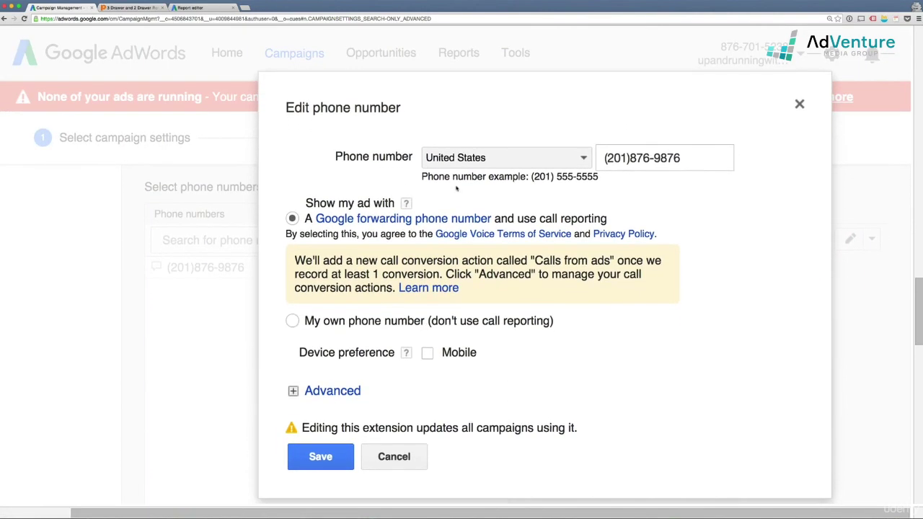
click(473, 160)
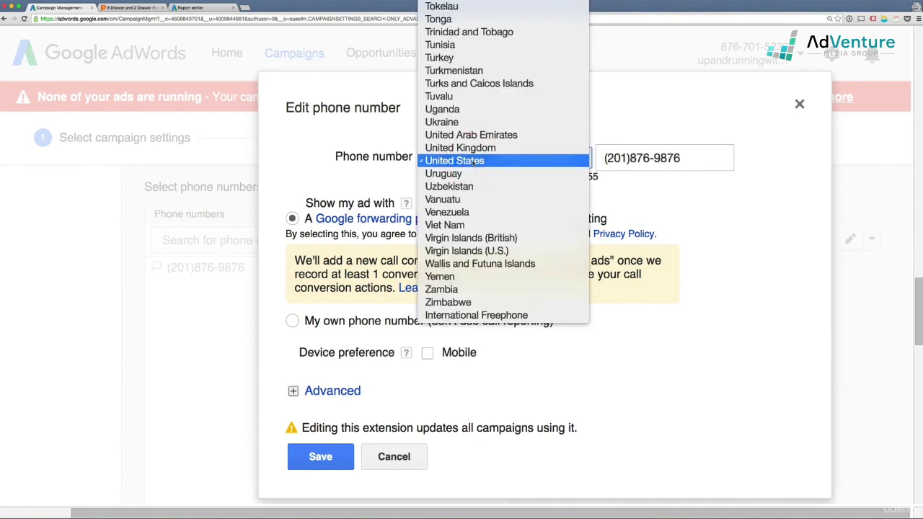
click(473, 161)
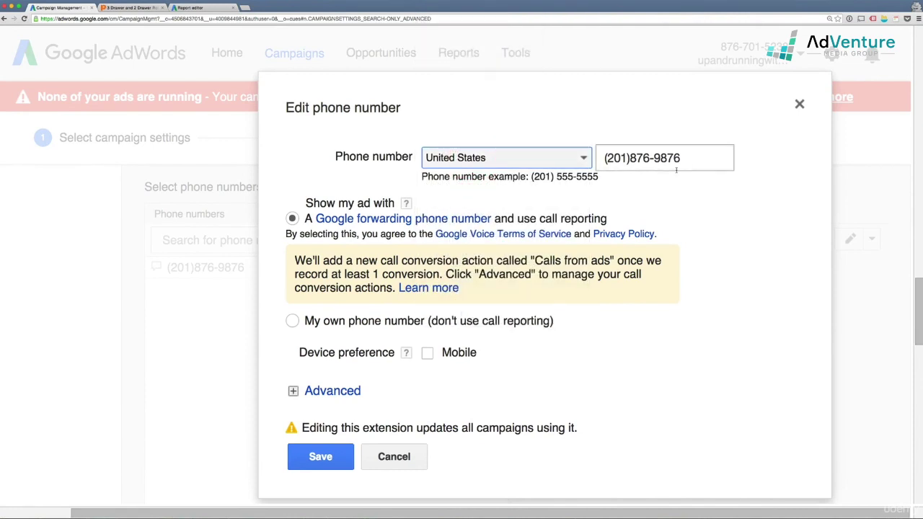
scroll(435, 201, down, 1)
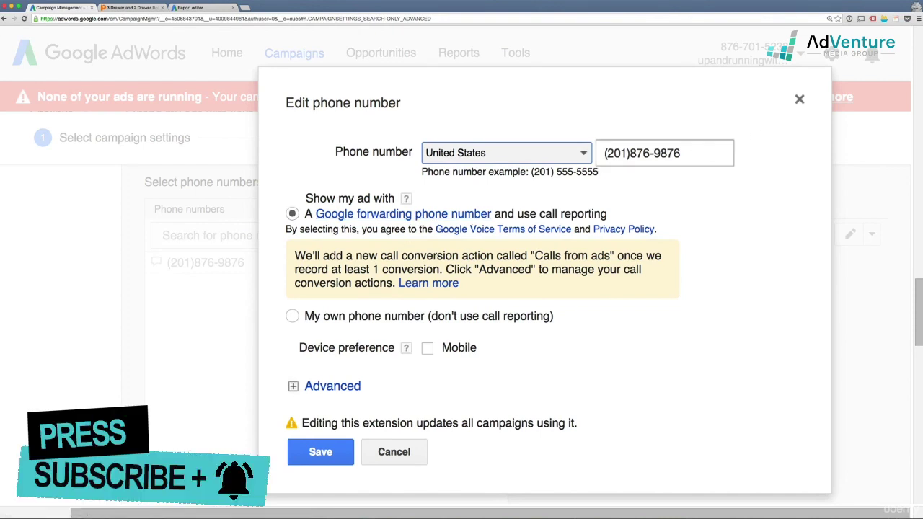
Select the phone number text, try own-number without reporting, then restore Google forwarding number
click(625, 153)
drag(702, 153, 603, 150)
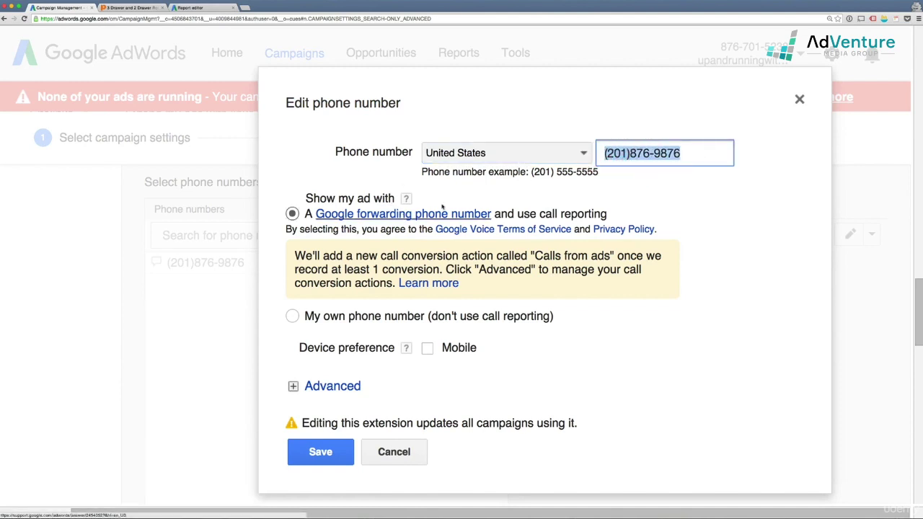
click(666, 152)
drag(681, 153, 604, 153)
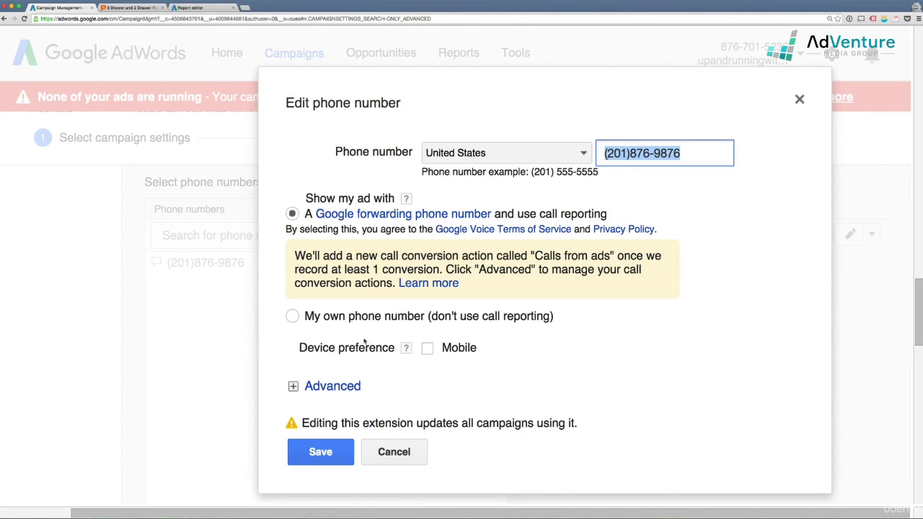
scroll(365, 339, down, 1)
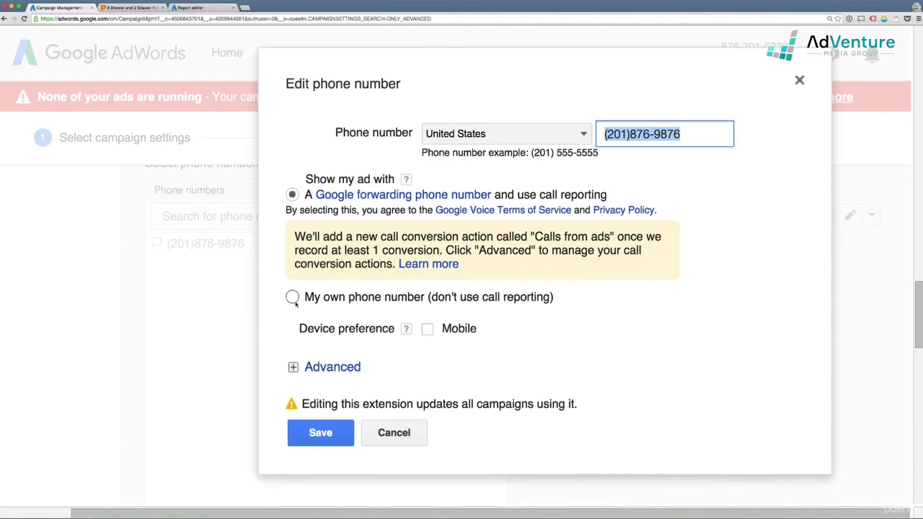
click(292, 298)
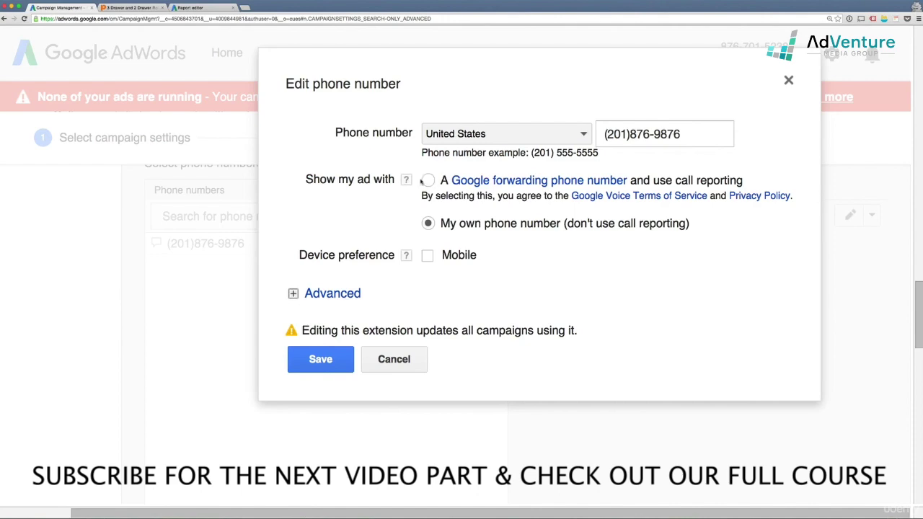
click(428, 180)
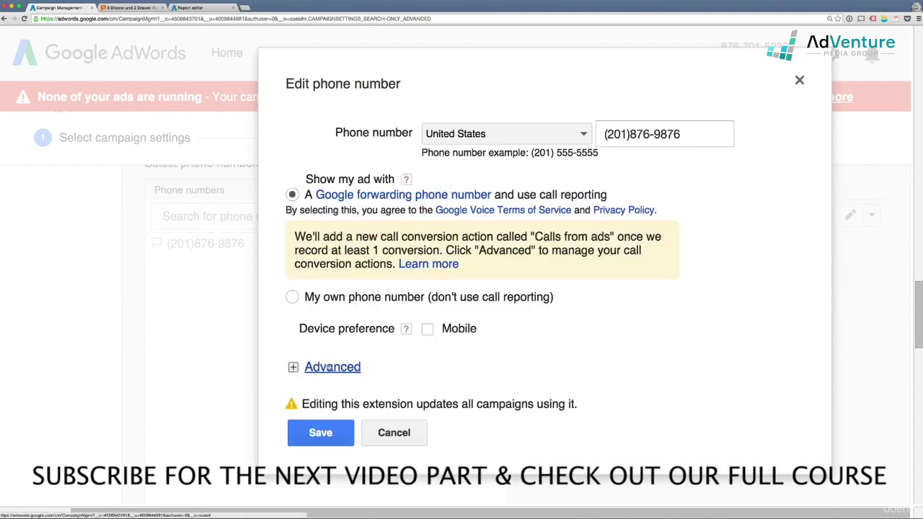
Expand the Advanced call options and keep Calls from ads as the conversion action
click(294, 366)
scroll(426, 314, down, 1)
scroll(425, 314, down, 2)
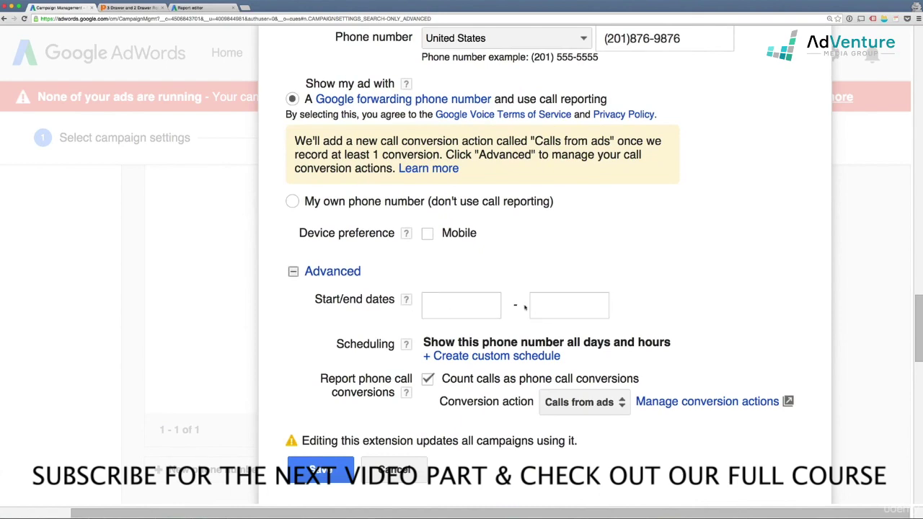
scroll(524, 312, down, 1)
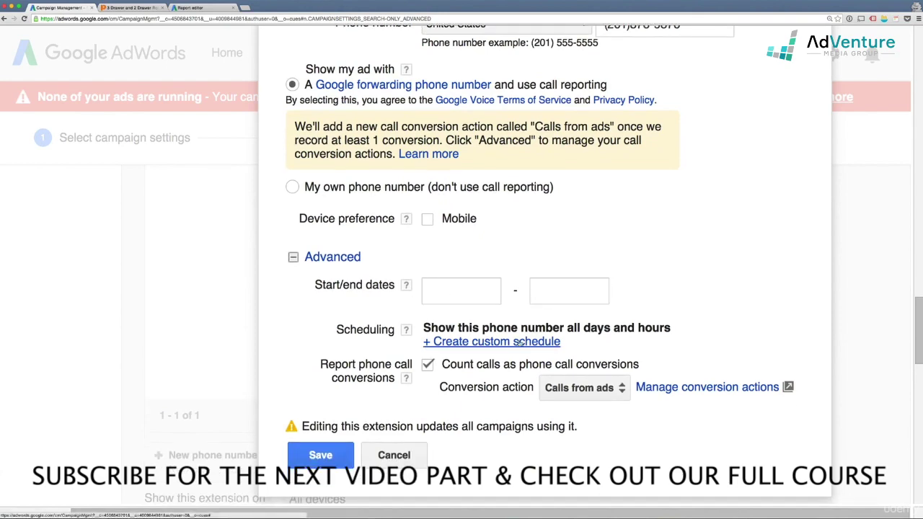
scroll(521, 342, down, 1)
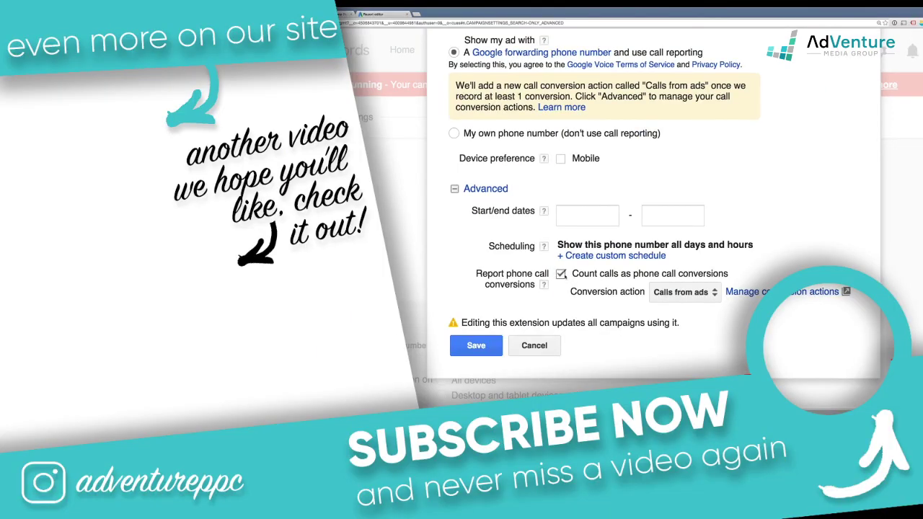
scroll(562, 276, down, 1)
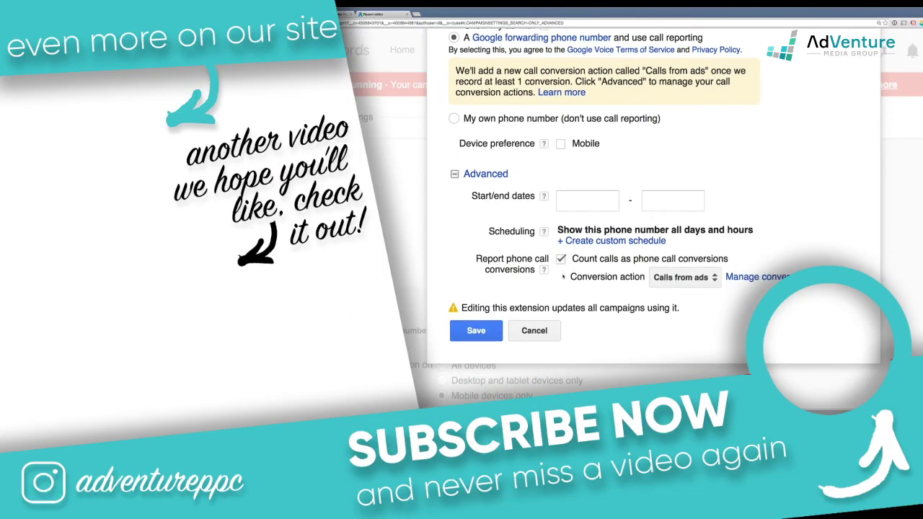
click(668, 273)
click(682, 274)
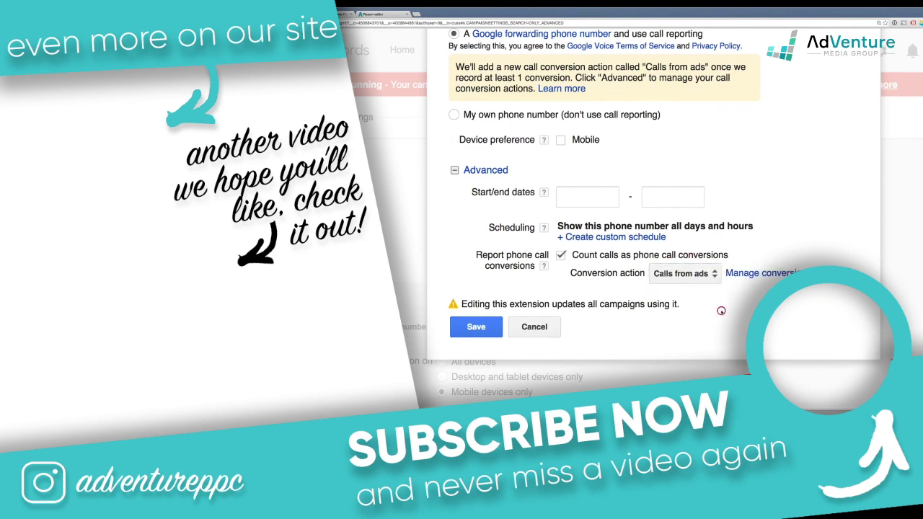